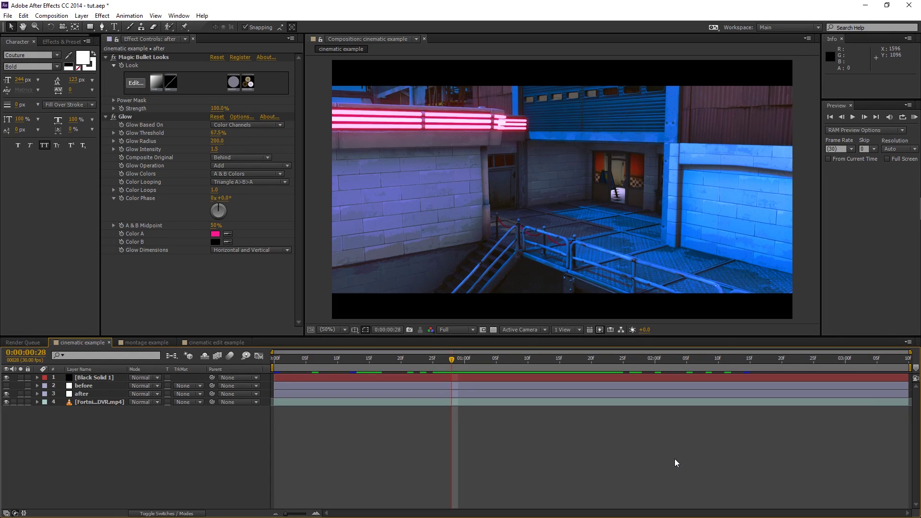
Create a new black solid layer of 1920 x 1080 px in the cinematic example composition.
{"action": "key", "text": "ctrl+Up"}
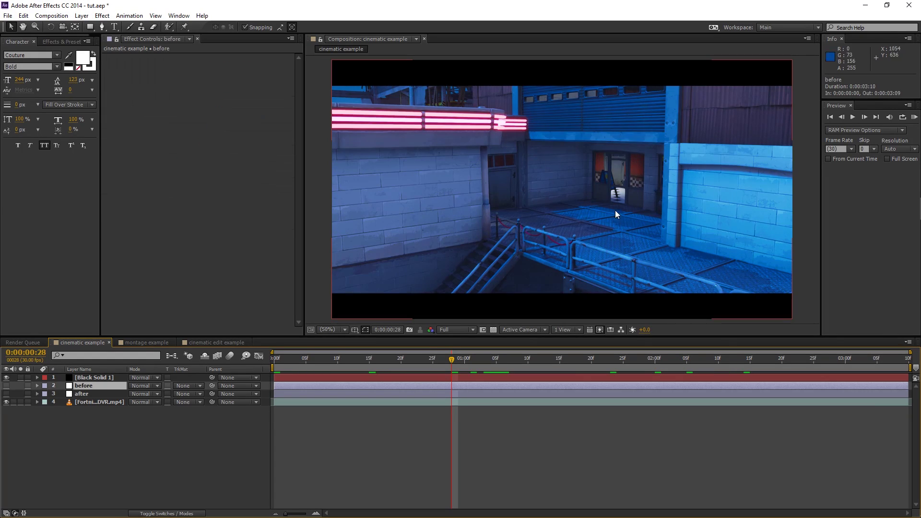
{"action": "left_click", "coordinate": [258, 464]}
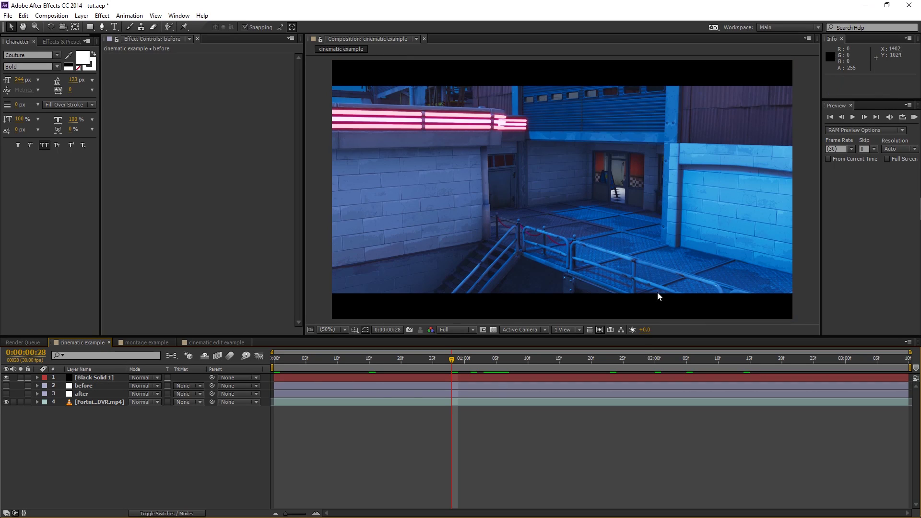
{"action": "right_click", "coordinate": [151, 462]}
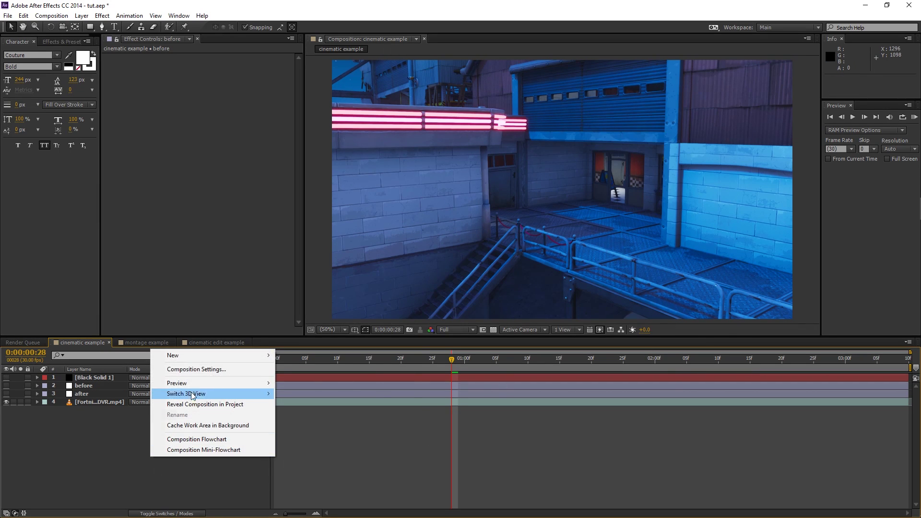
{"action": "mouse_move", "coordinate": [257, 355]}
{"action": "left_click", "coordinate": [320, 381]}
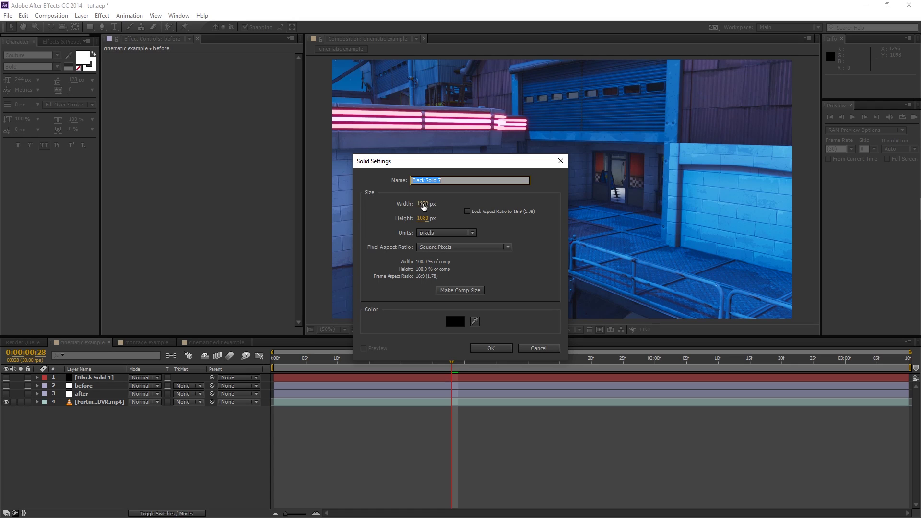
{"action": "left_click", "coordinate": [455, 322]}
{"action": "left_click", "coordinate": [555, 206]}
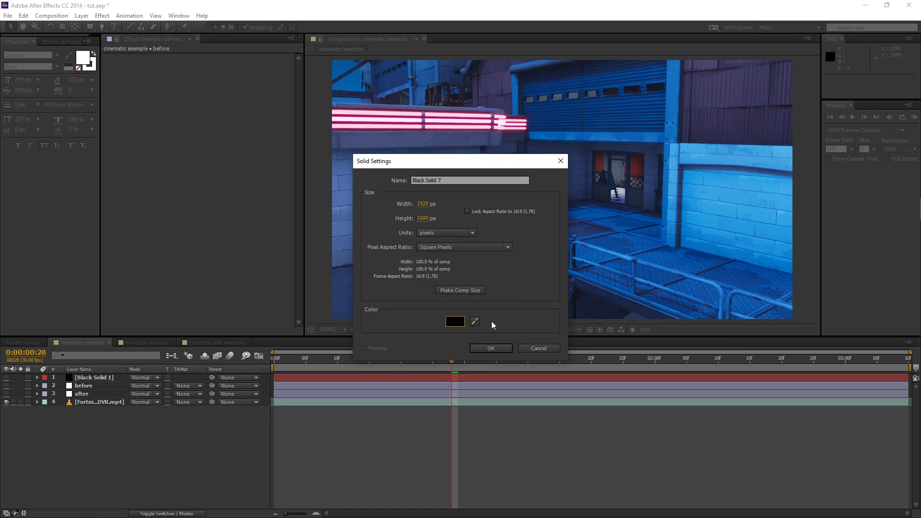
{"action": "left_click", "coordinate": [490, 348]}
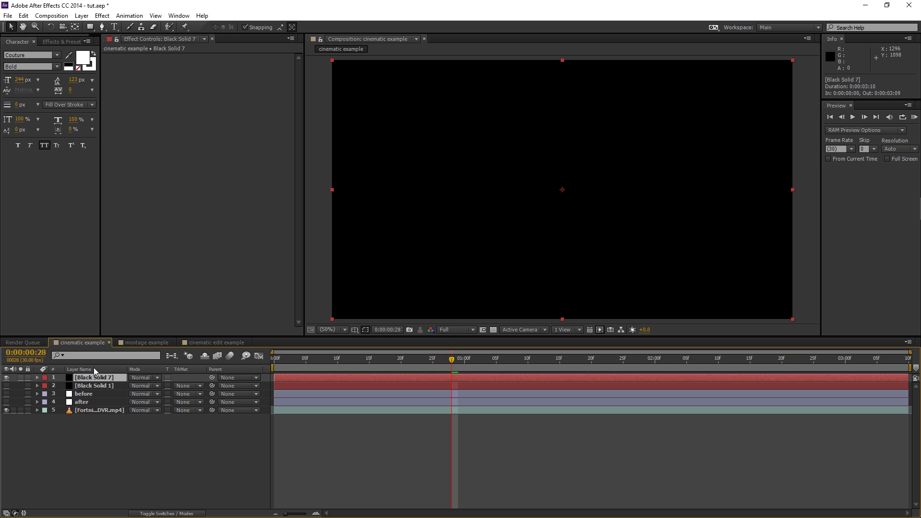
Apply the CC Jaws effect to the new black solid.
{"action": "key", "text": "ctrl+space"}
{"action": "type", "text": "cc jaws"}
{"action": "key", "text": "Return"}
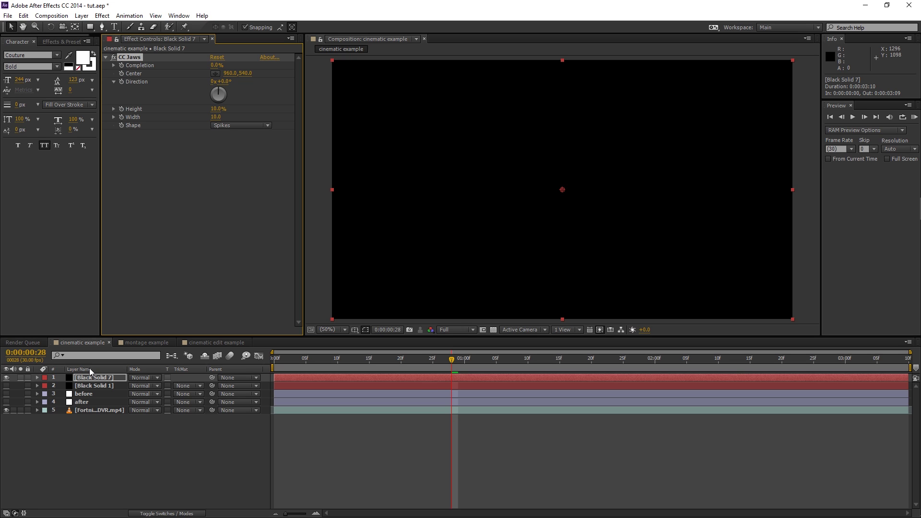
Search the effects library for "cc jaws".
{"action": "key", "text": "ctrl+5"}
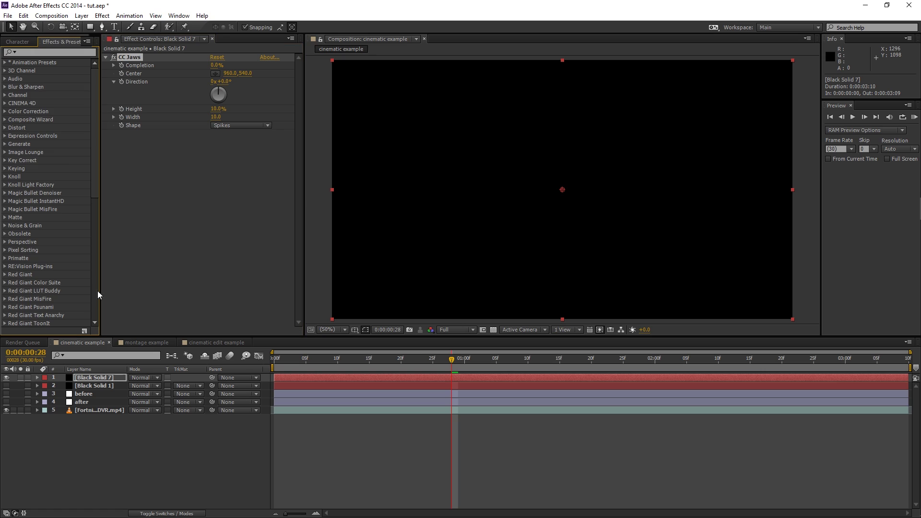
{"action": "left_click", "coordinate": [49, 52]}
{"action": "type", "text": "cc jaws"}
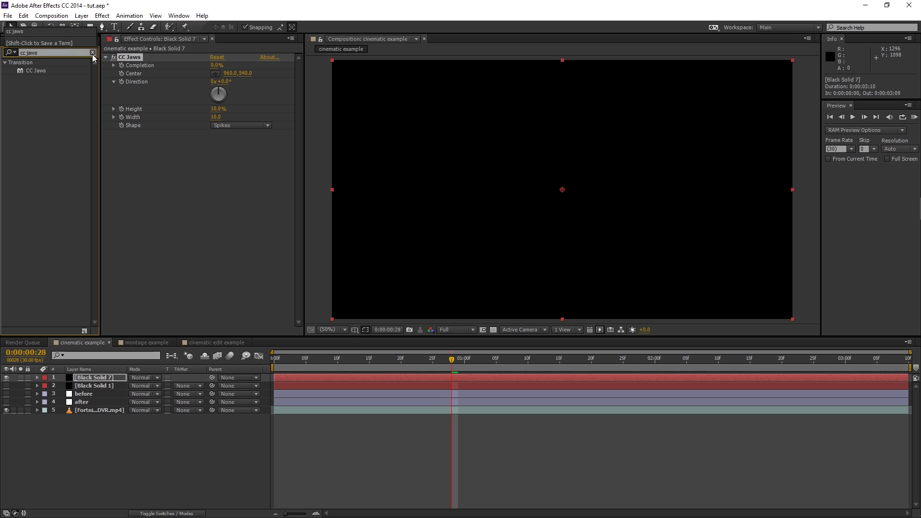
Set the CC Jaws completion to 80% and its height to 0% to form straight letterbox bars.
{"action": "left_click", "coordinate": [219, 67]}
{"action": "left_click", "coordinate": [219, 65]}
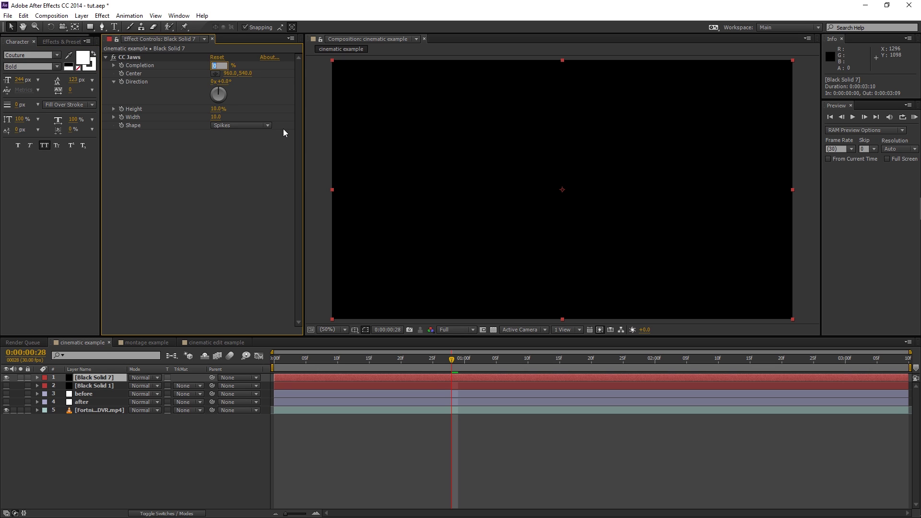
{"action": "type", "text": "80"}
{"action": "key", "text": "Return"}
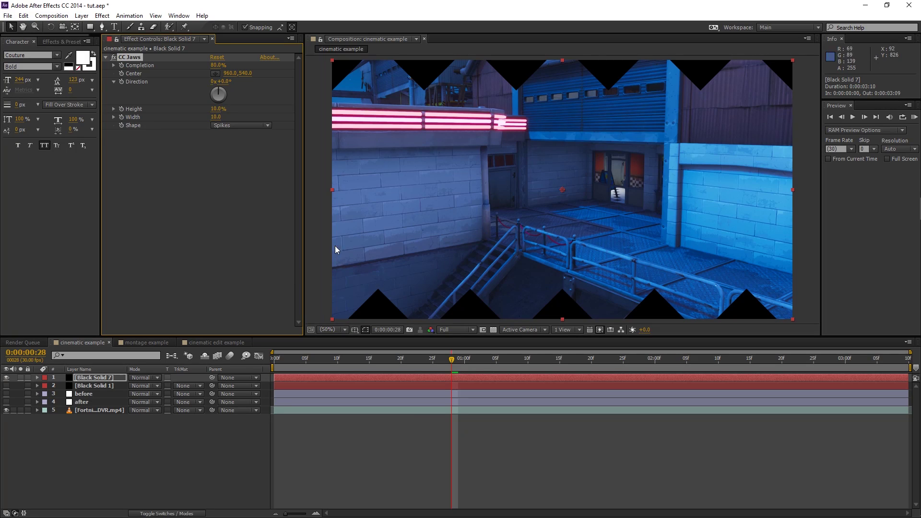
{"action": "left_click_drag", "start_coordinate": [217, 109], "coordinate": [62, 211]}
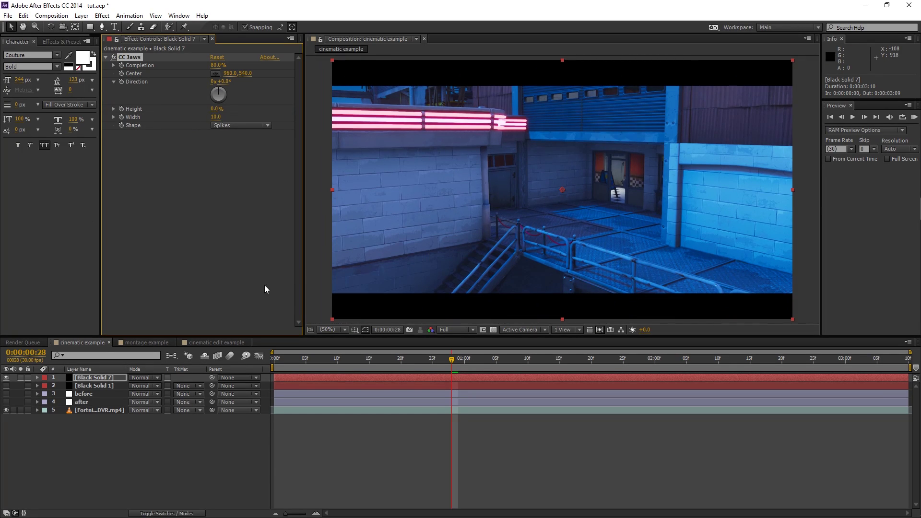
Delete the newly made black solid and turn the original Black Solid 1 layer's visibility back on.
{"action": "left_click", "coordinate": [82, 381]}
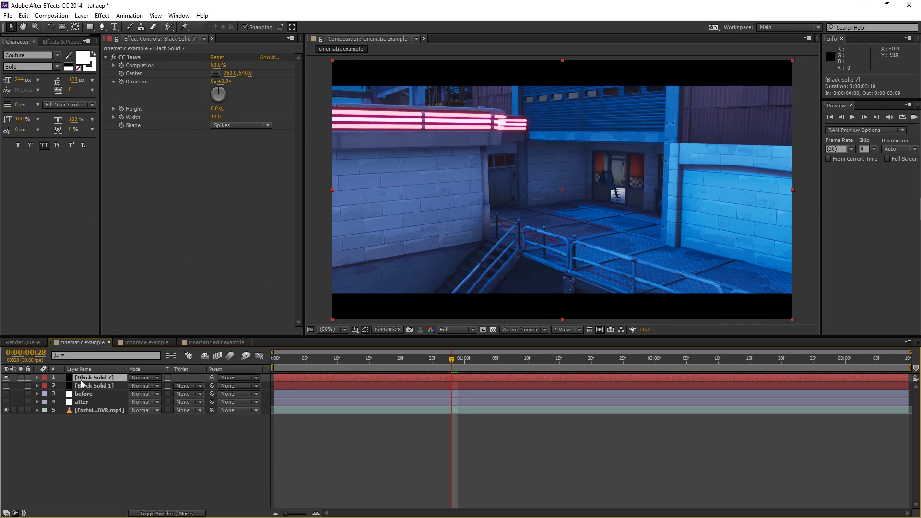
{"action": "left_click", "coordinate": [7, 378]}
{"action": "left_click", "coordinate": [95, 386]}
{"action": "left_click", "coordinate": [94, 378]}
{"action": "key", "text": "Delete"}
{"action": "left_click", "coordinate": [94, 378]}
{"action": "left_click", "coordinate": [7, 377]}
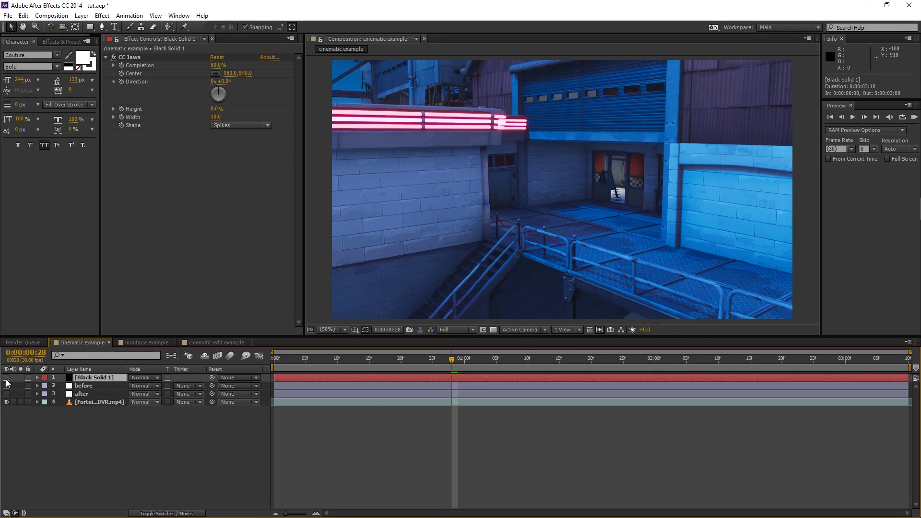
Try adding a new adjustment layer to the composition and undo it.
{"action": "left_click", "coordinate": [121, 436]}
{"action": "left_click", "coordinate": [88, 385]}
{"action": "right_click", "coordinate": [97, 373]}
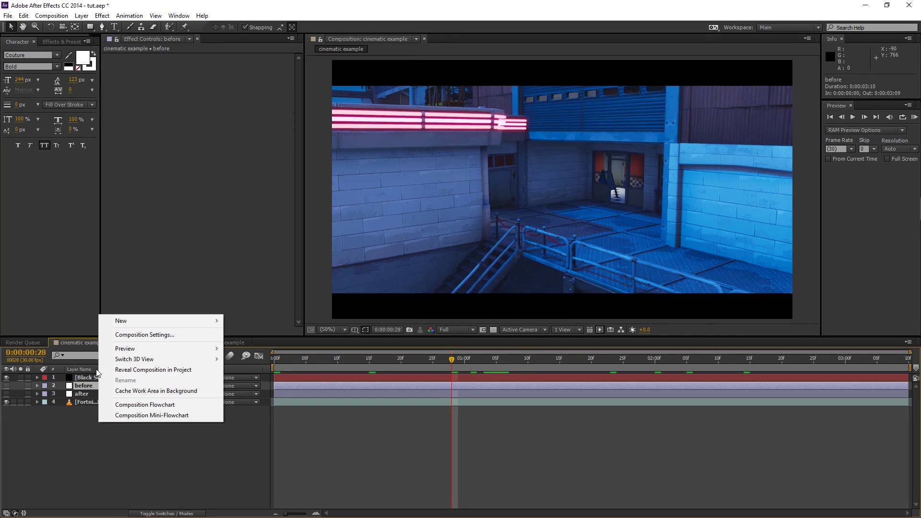
{"action": "mouse_move", "coordinate": [140, 321]}
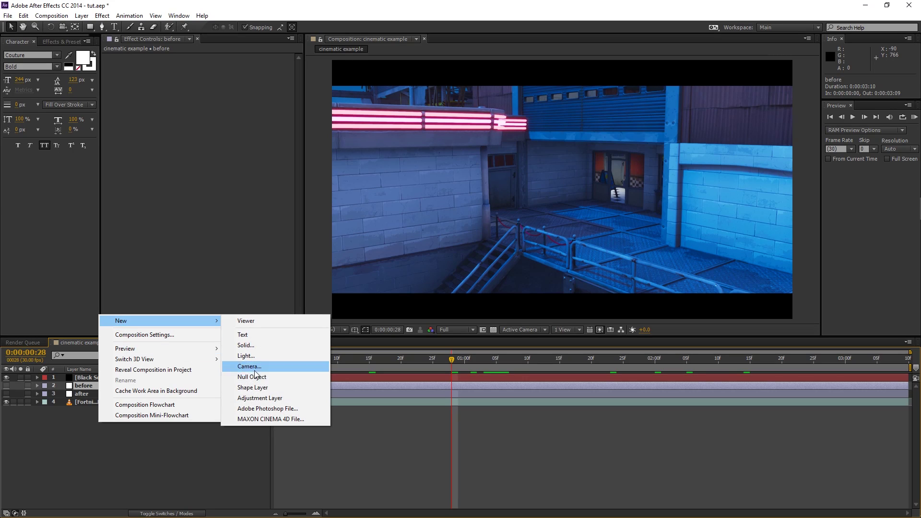
{"action": "left_click", "coordinate": [274, 399]}
{"action": "key", "text": "ctrl+z"}
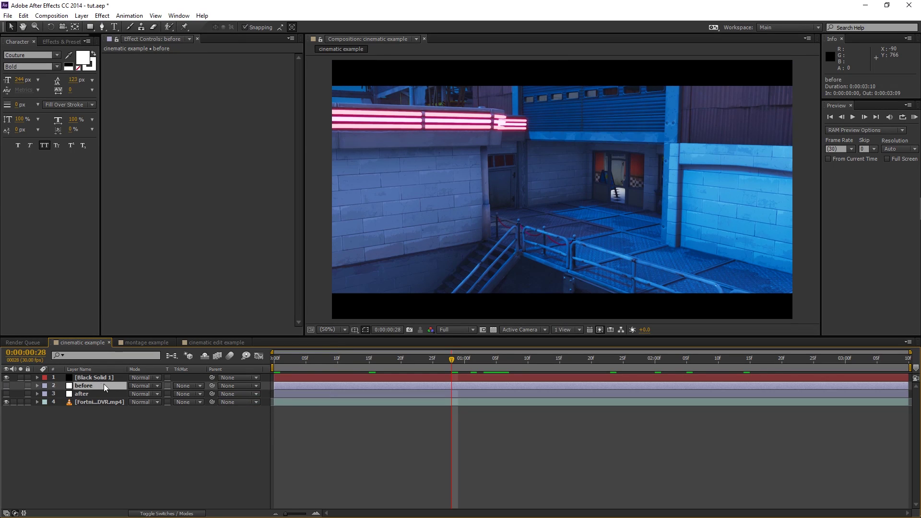
Apply the Magic Bullet Looks effect to the "before" layer and open its look editor.
{"action": "key", "text": "ctrl+space"}
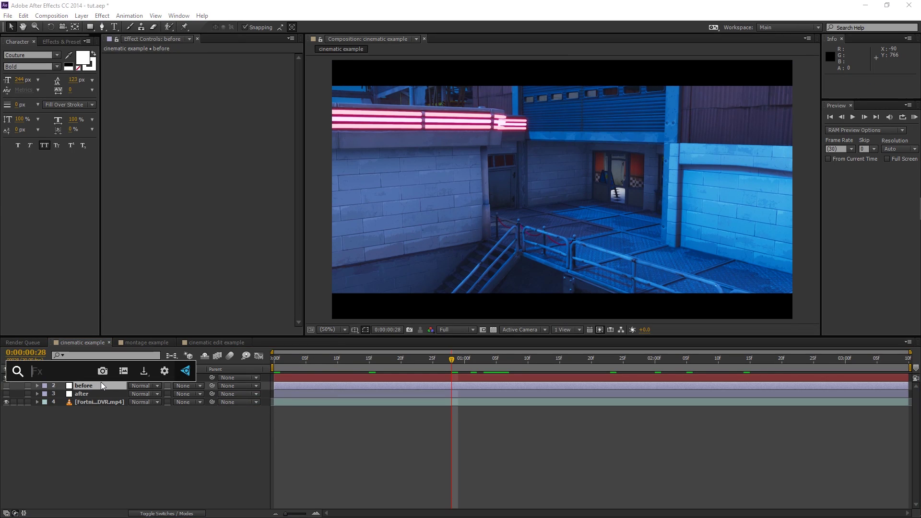
{"action": "type", "text": "magicb"}
{"action": "key", "text": "Return"}
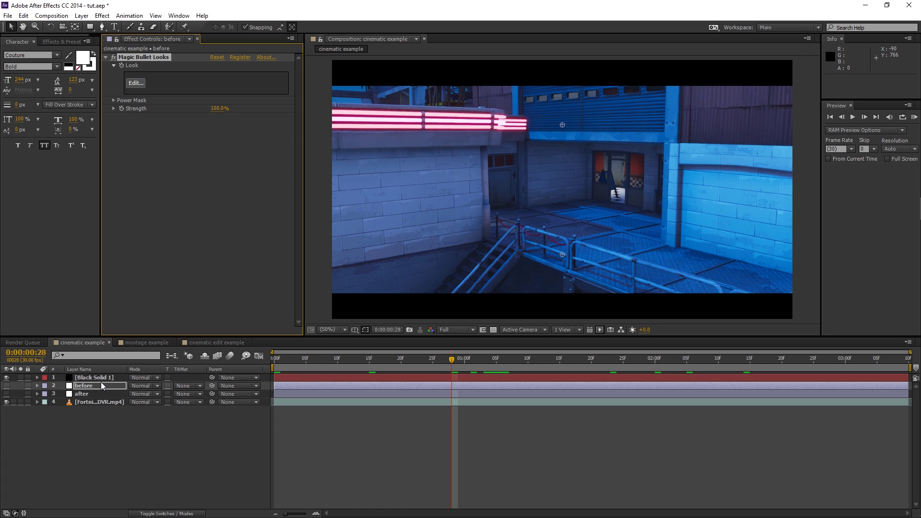
{"action": "left_click", "coordinate": [135, 84]}
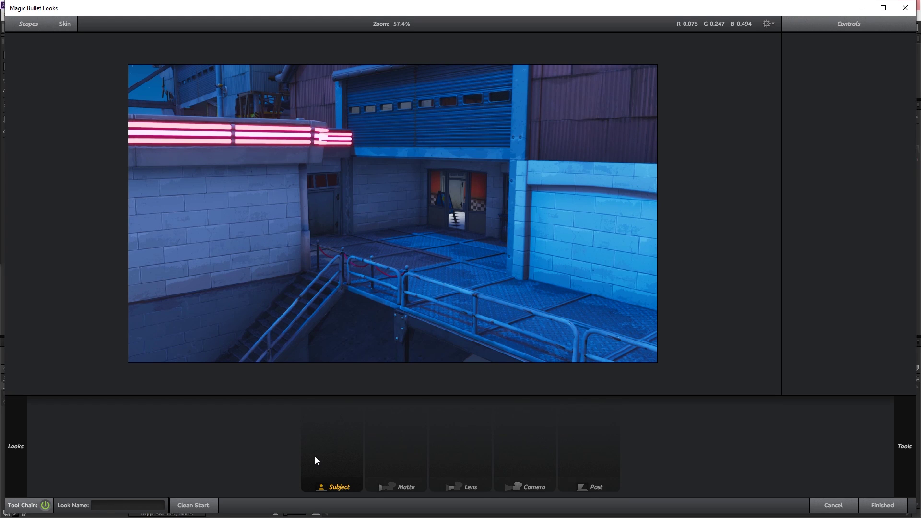
Add the Contrast and Curves tools to the Subject stage of the look.
{"action": "mouse_move", "coordinate": [912, 237]}
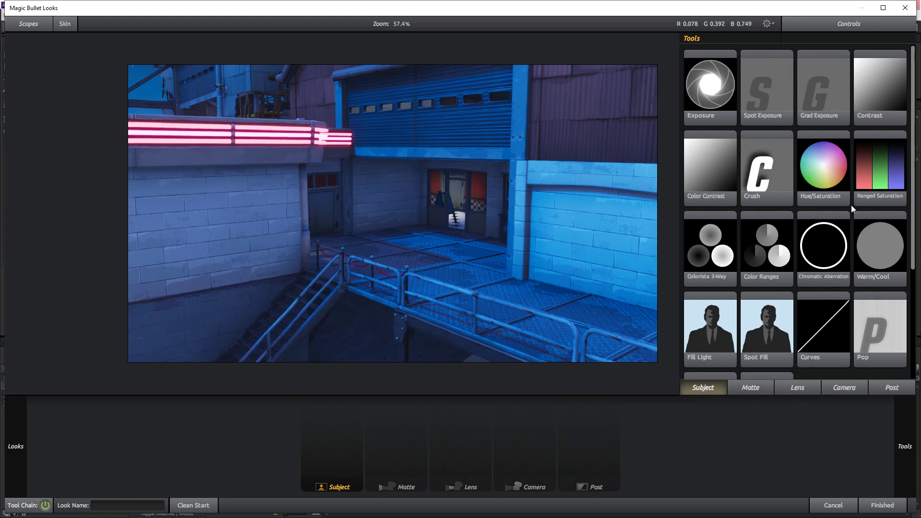
{"action": "double_click", "coordinate": [877, 80]}
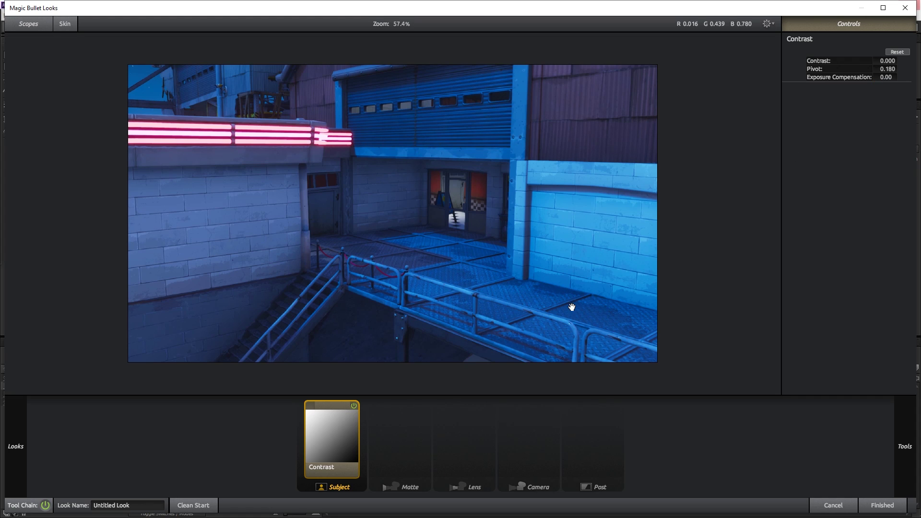
{"action": "mouse_move", "coordinate": [905, 251]}
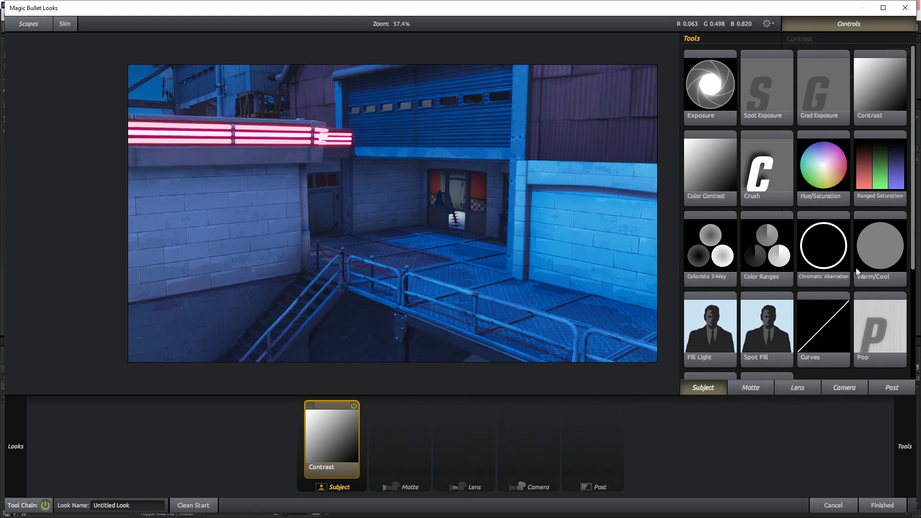
{"action": "double_click", "coordinate": [815, 317]}
Add the Warm/Cool and Colorista 3-Way tools to the Post stage of the look.
{"action": "left_click", "coordinate": [632, 471]}
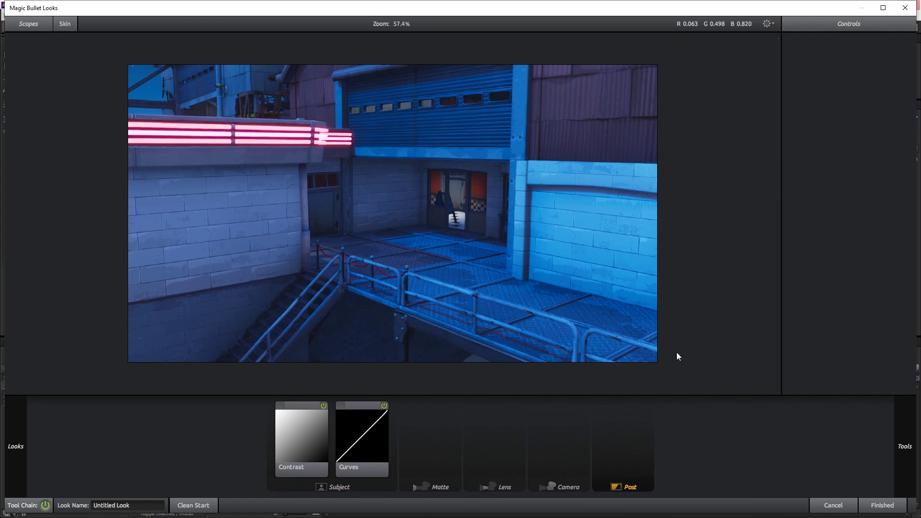
{"action": "mouse_move", "coordinate": [914, 206]}
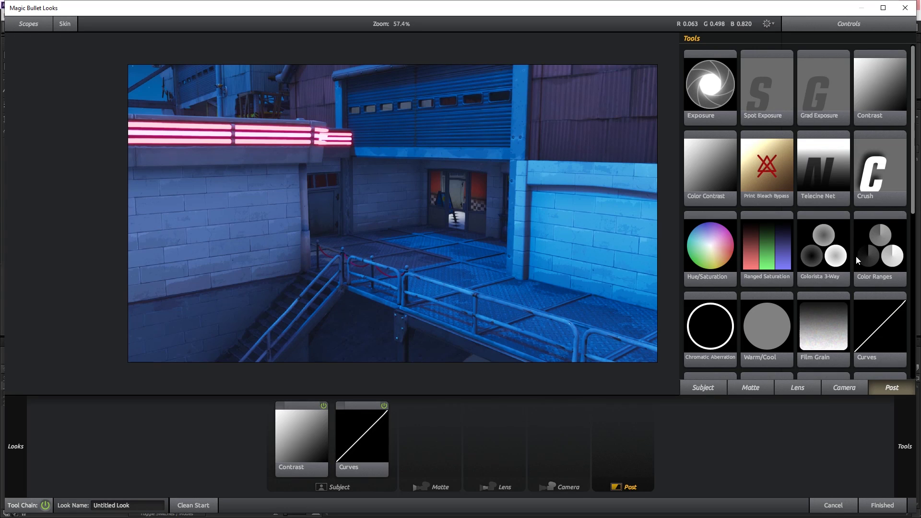
{"action": "double_click", "coordinate": [777, 322]}
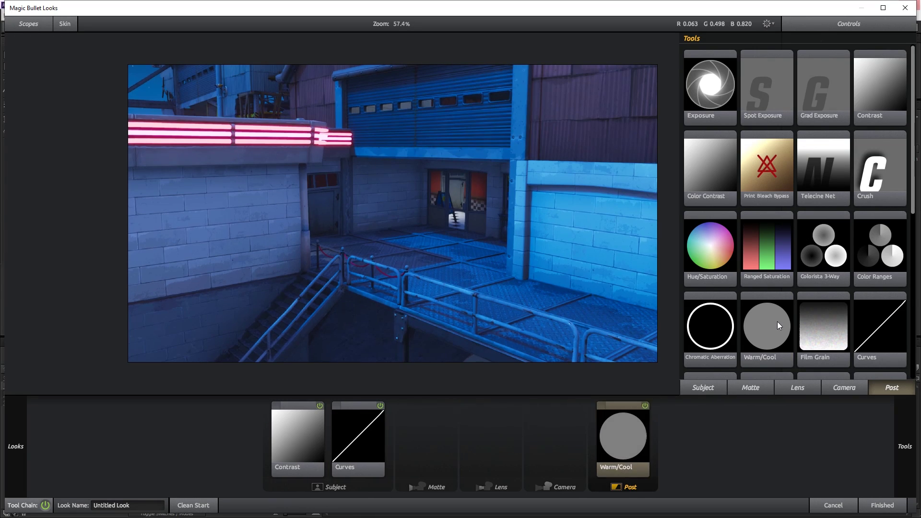
{"action": "mouse_move", "coordinate": [915, 242]}
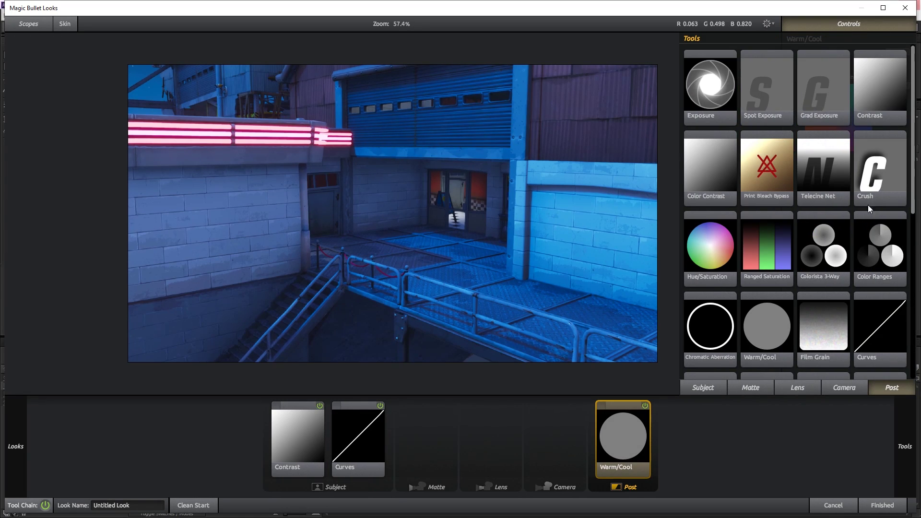
{"action": "double_click", "coordinate": [834, 262]}
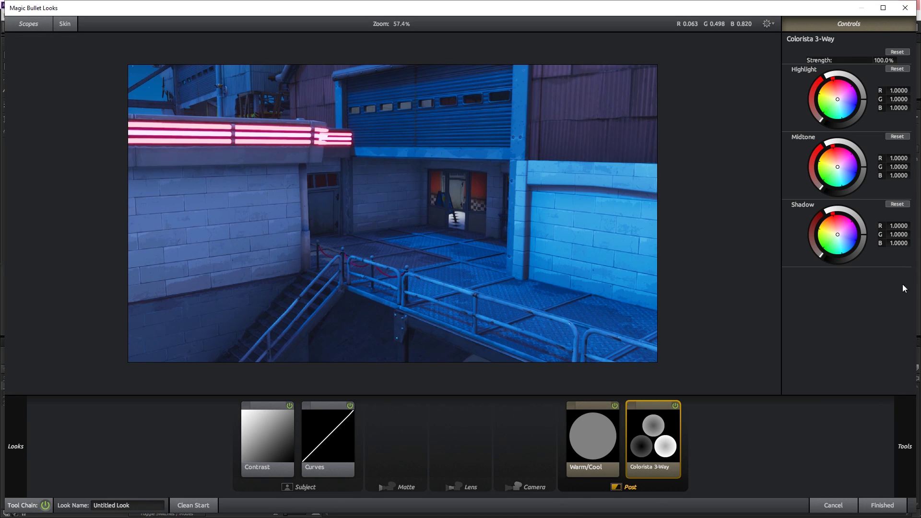
Fine-tune the contrast amount of the Contrast tool in the Subject stage.
{"action": "mouse_move", "coordinate": [909, 287]}
{"action": "left_click", "coordinate": [302, 468]}
{"action": "left_click", "coordinate": [268, 454]}
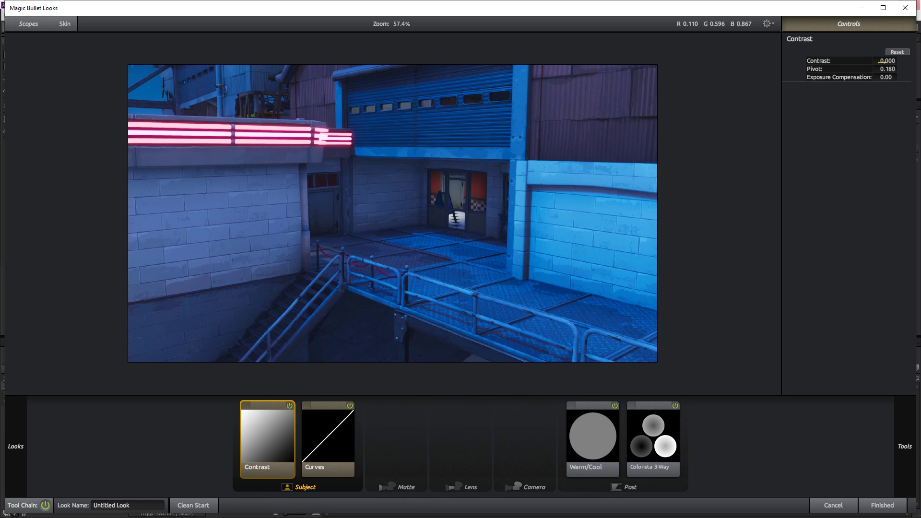
{"action": "mouse_move", "coordinate": [881, 61]}
{"action": "left_mouse_down"}
{"action": "mouse_move", "coordinate": [845, 61]}
{"action": "mouse_move", "coordinate": [902, 61]}
{"action": "mouse_move", "coordinate": [847, 61]}
{"action": "mouse_move", "coordinate": [902, 61]}
{"action": "mouse_move", "coordinate": [856, 61]}
{"action": "mouse_move", "coordinate": [885, 61]}
{"action": "left_mouse_up"}
Shape the Curves tool's RGB curve into a gentle wave, slightly raising its second and fourth points and lowering its middle and fifth points.
{"action": "left_click", "coordinate": [310, 427]}
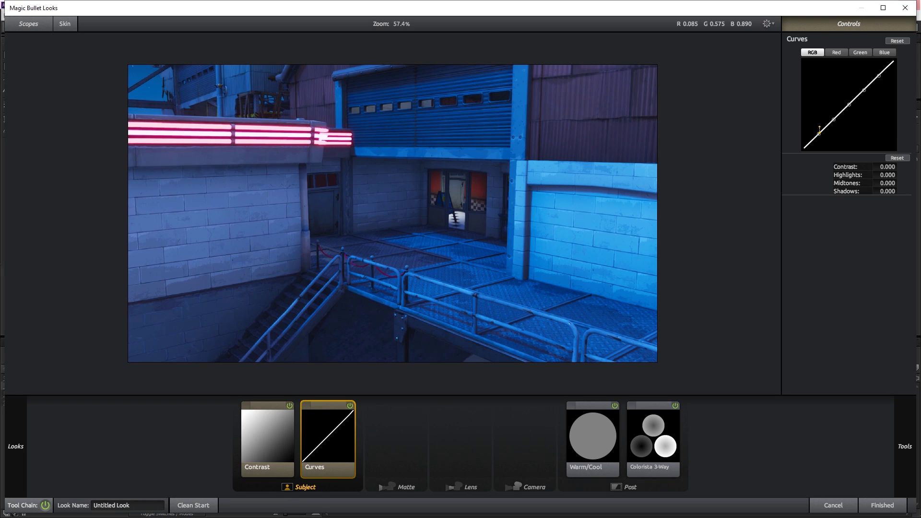
{"action": "mouse_move", "coordinate": [819, 134]}
{"action": "left_mouse_down"}
{"action": "mouse_move", "coordinate": [819, 142]}
{"action": "mouse_move", "coordinate": [819, 120]}
{"action": "mouse_move", "coordinate": [820, 134]}
{"action": "left_mouse_up"}
{"action": "mouse_move", "coordinate": [836, 119]}
{"action": "left_mouse_down"}
{"action": "mouse_move", "coordinate": [834, 148]}
{"action": "mouse_move", "coordinate": [834, 115]}
{"action": "left_mouse_up"}
{"action": "left_click_drag", "start_coordinate": [851, 106], "coordinate": [849, 134]}
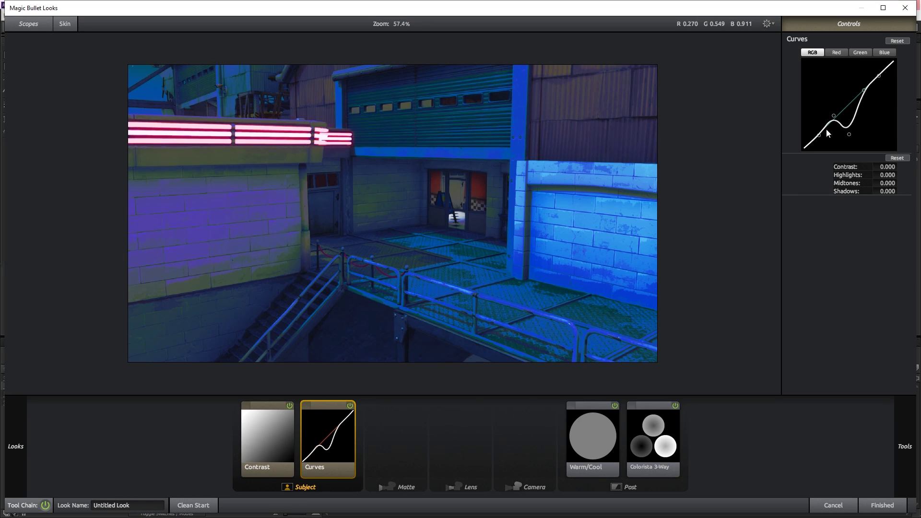
{"action": "left_click_drag", "start_coordinate": [849, 135], "coordinate": [864, 74]}
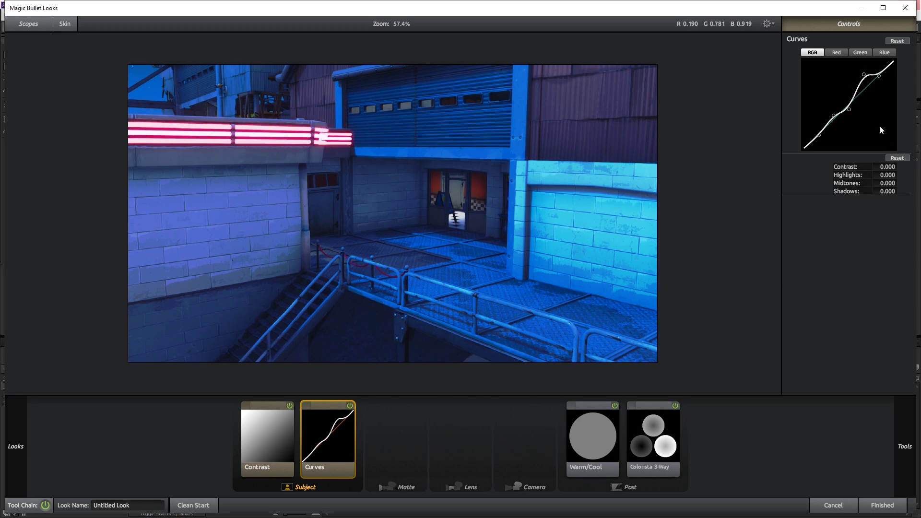
{"action": "left_click_drag", "start_coordinate": [864, 74], "coordinate": [864, 86]}
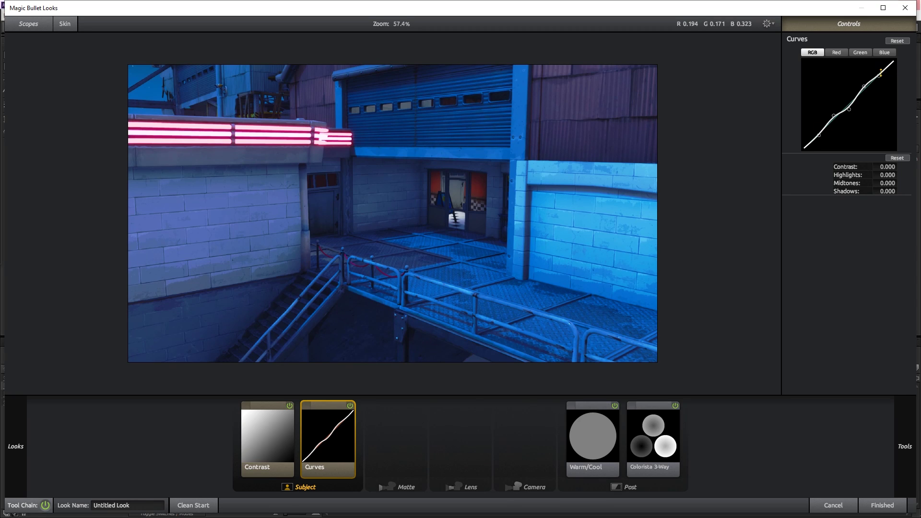
{"action": "mouse_move", "coordinate": [881, 72]}
{"action": "left_mouse_down"}
{"action": "mouse_move", "coordinate": [878, 63]}
{"action": "mouse_move", "coordinate": [879, 77]}
{"action": "left_mouse_up"}
Shift the Warm/Cool tool towards magenta-purple, to about +0.245 Warm/Cool and -0.680 Tint.
{"action": "left_click", "coordinate": [611, 430]}
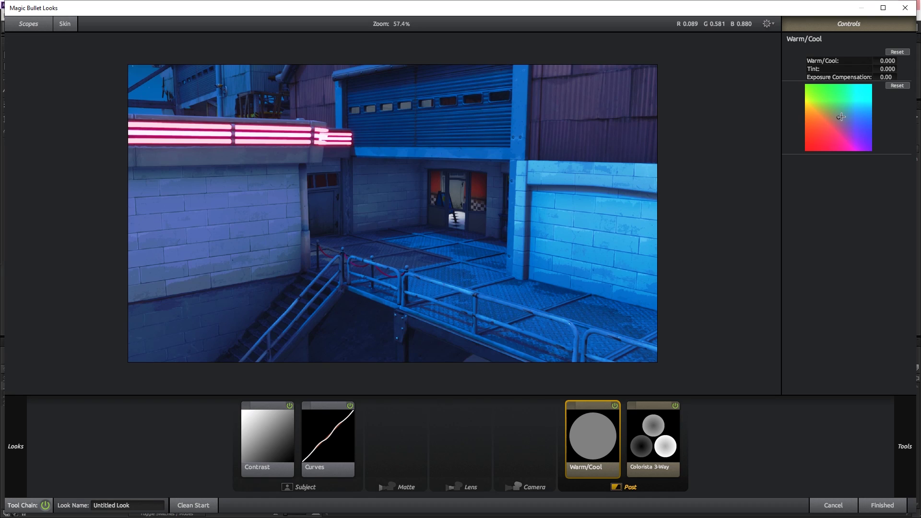
{"action": "mouse_move", "coordinate": [841, 116]}
{"action": "left_mouse_down"}
{"action": "mouse_move", "coordinate": [819, 119]}
{"action": "mouse_move", "coordinate": [871, 118]}
{"action": "mouse_move", "coordinate": [869, 135]}
{"action": "mouse_move", "coordinate": [860, 88]}
{"action": "mouse_move", "coordinate": [863, 143]}
{"action": "mouse_move", "coordinate": [846, 84]}
{"action": "mouse_move", "coordinate": [826, 130]}
{"action": "mouse_move", "coordinate": [859, 134]}
{"action": "mouse_move", "coordinate": [827, 132]}
{"action": "mouse_move", "coordinate": [843, 128]}
{"action": "left_mouse_up"}
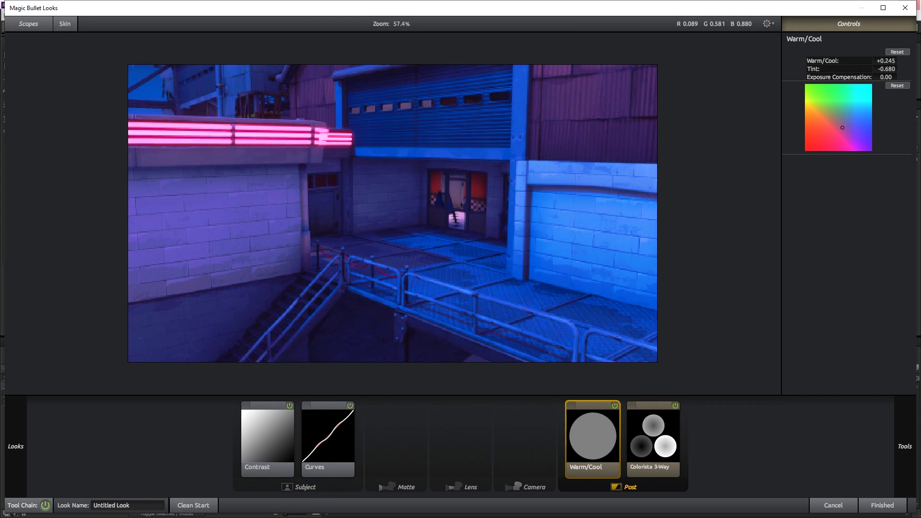
Try a red-magenta shift (about -0.570, -0.832) and an orange shift (about -0.885, -0.098) in the Warm/Cool tool, resetting it before each.
{"action": "left_click", "coordinate": [897, 51]}
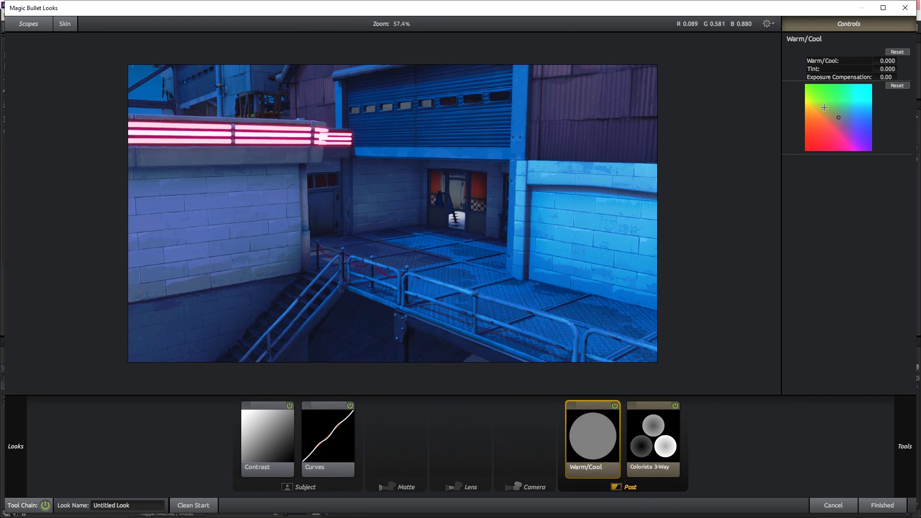
{"action": "left_click_drag", "start_coordinate": [825, 107], "coordinate": [830, 132]}
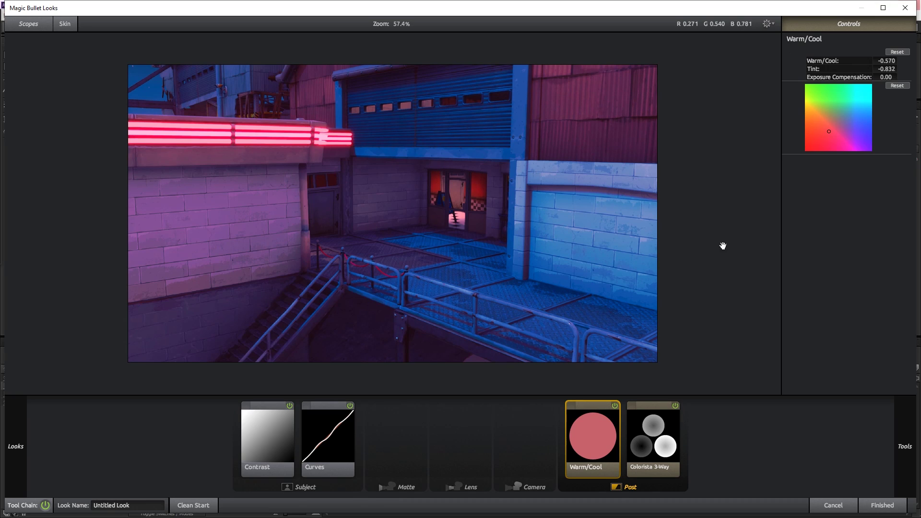
{"action": "left_click", "coordinate": [897, 52]}
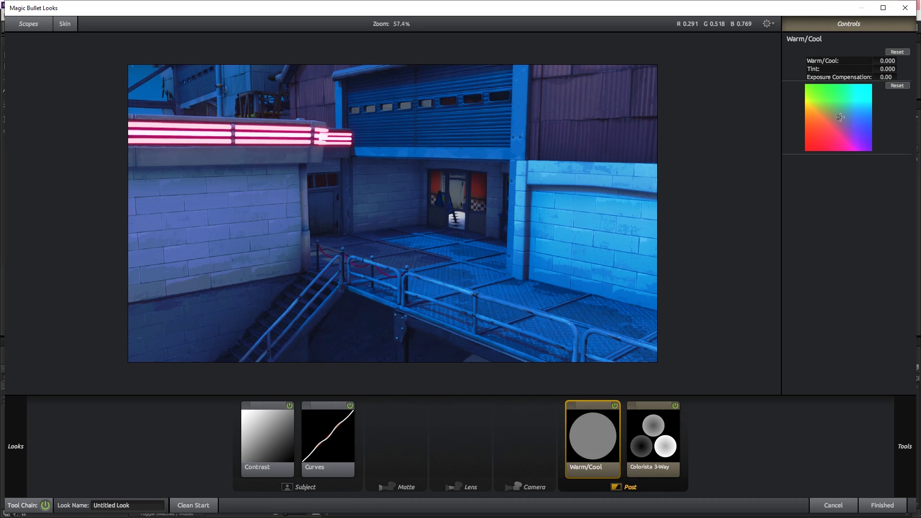
{"action": "left_click_drag", "start_coordinate": [841, 117], "coordinate": [824, 118]}
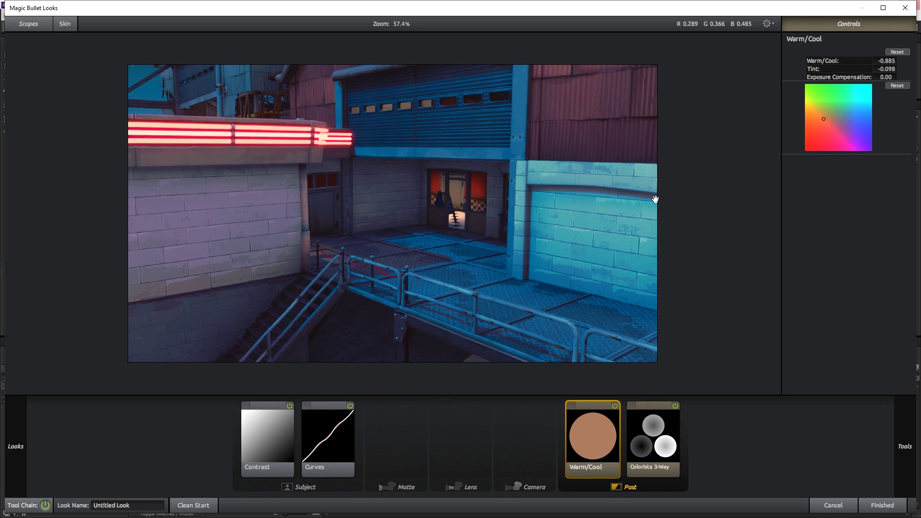
Shift the Warm/Cool tool slightly towards blue-violet, to about +0.210 Warm/Cool and -0.128 Tint.
{"action": "mouse_move", "coordinate": [842, 119]}
{"action": "left_mouse_down"}
{"action": "mouse_move", "coordinate": [827, 119]}
{"action": "mouse_move", "coordinate": [842, 120]}
{"action": "left_mouse_up"}
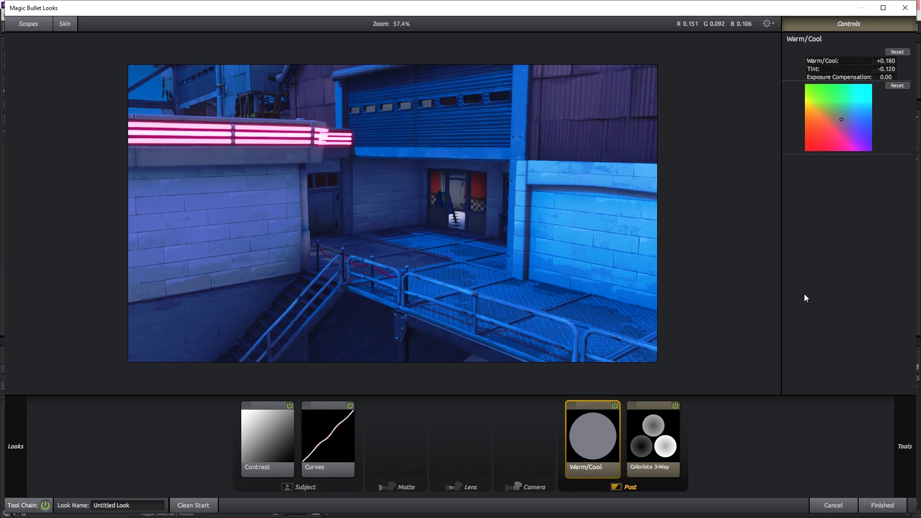
{"action": "left_click_drag", "start_coordinate": [843, 122], "coordinate": [842, 119]}
Tint the Colorista 3-Way highlights slightly blue, to about R 0.9131, G 0.9766, B 1.1103.
{"action": "left_click", "coordinate": [640, 428]}
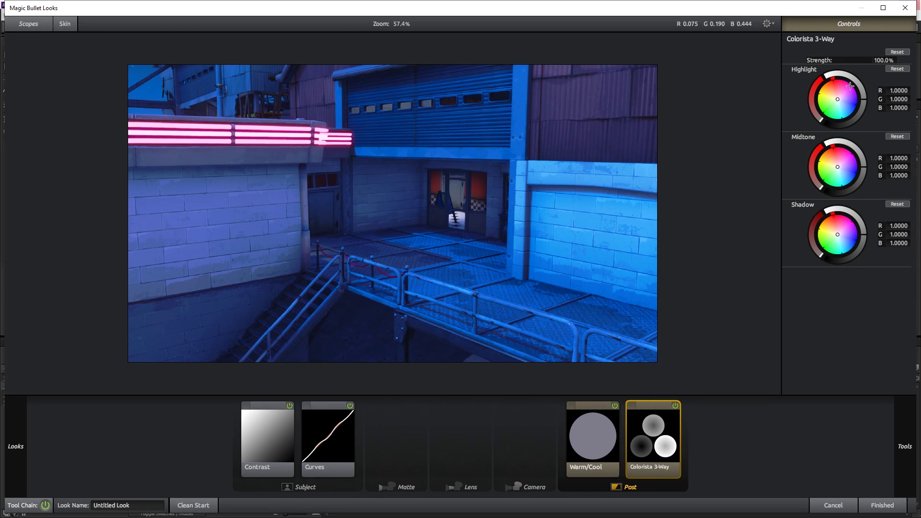
{"action": "left_click_drag", "start_coordinate": [838, 99], "coordinate": [842, 98]}
{"action": "mouse_move", "coordinate": [841, 98]}
{"action": "left_mouse_down"}
{"action": "mouse_move", "coordinate": [812, 102]}
{"action": "mouse_move", "coordinate": [812, 122]}
{"action": "left_mouse_up"}
Tint the Colorista 3-Way midtones orange (about 1.35, 1.00, 0.64) and the shadows yellow (about 1.00, 1.00, 0.84), and apply the finished look.
{"action": "left_click_drag", "start_coordinate": [837, 167], "coordinate": [832, 156]}
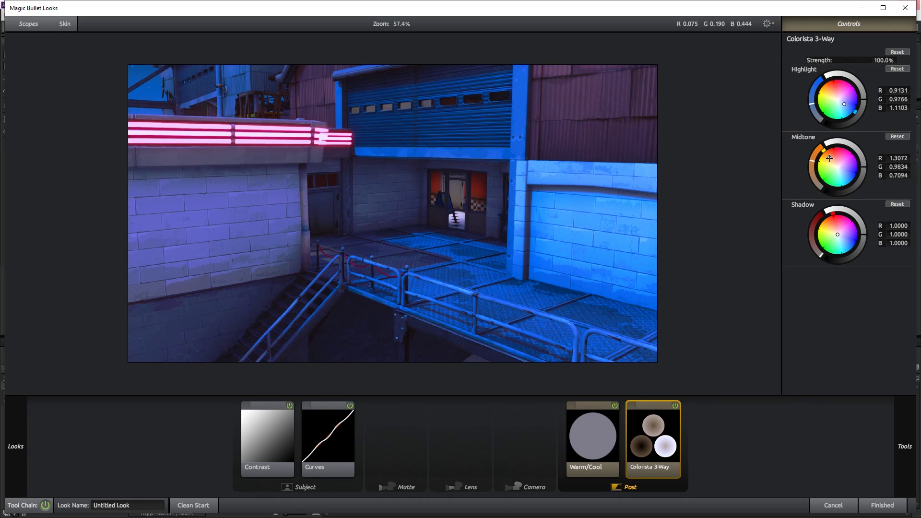
{"action": "left_click_drag", "start_coordinate": [829, 158], "coordinate": [827, 156]}
{"action": "left_click_drag", "start_coordinate": [836, 236], "coordinate": [832, 115]}
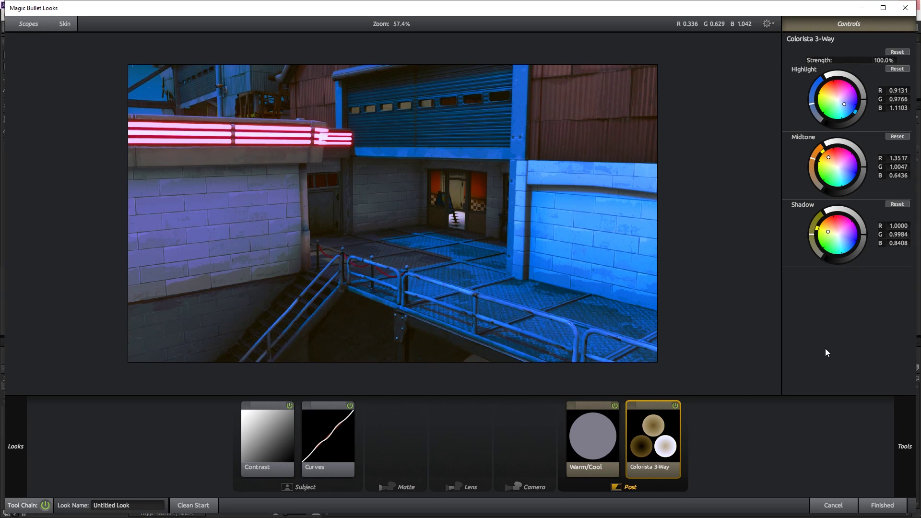
{"action": "left_click", "coordinate": [601, 439]}
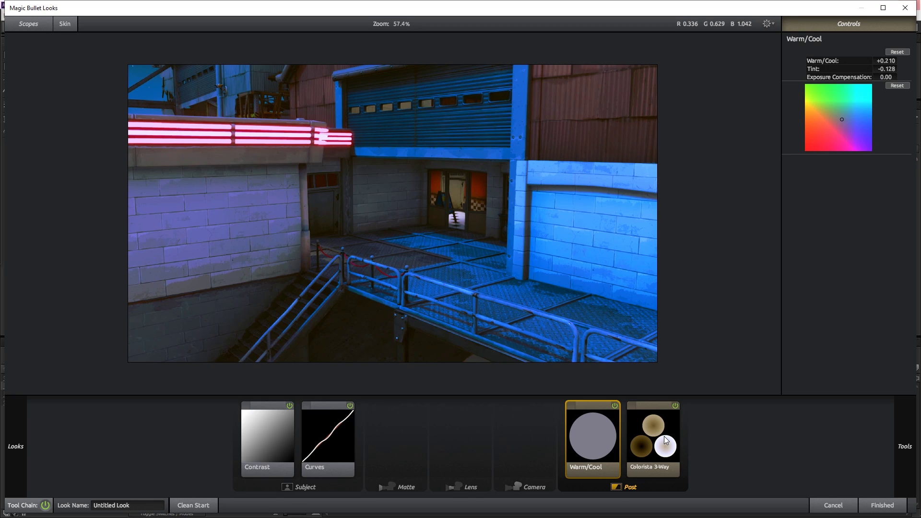
{"action": "left_click", "coordinate": [885, 506]}
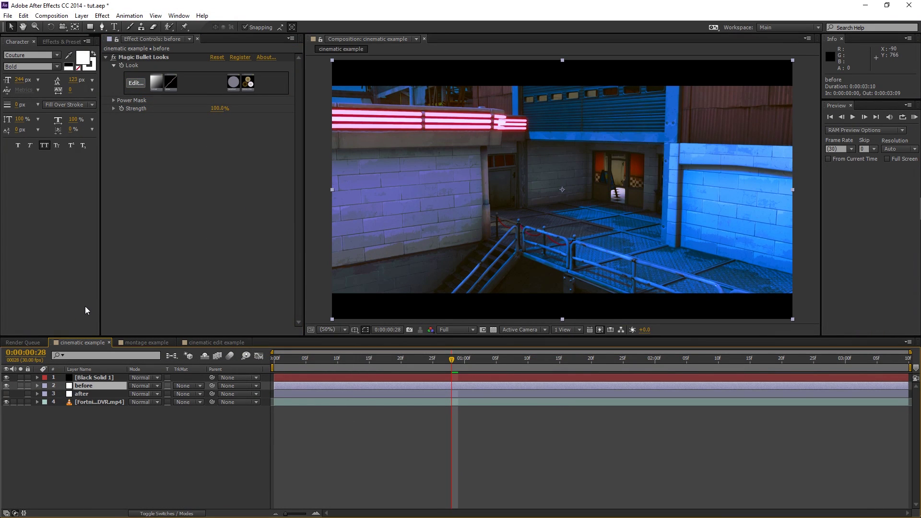
Add the Glow effect to the before layer and toggle it off and on to compare its impact.
{"action": "key", "text": "ctrl+space"}
{"action": "type", "text": "glow"}
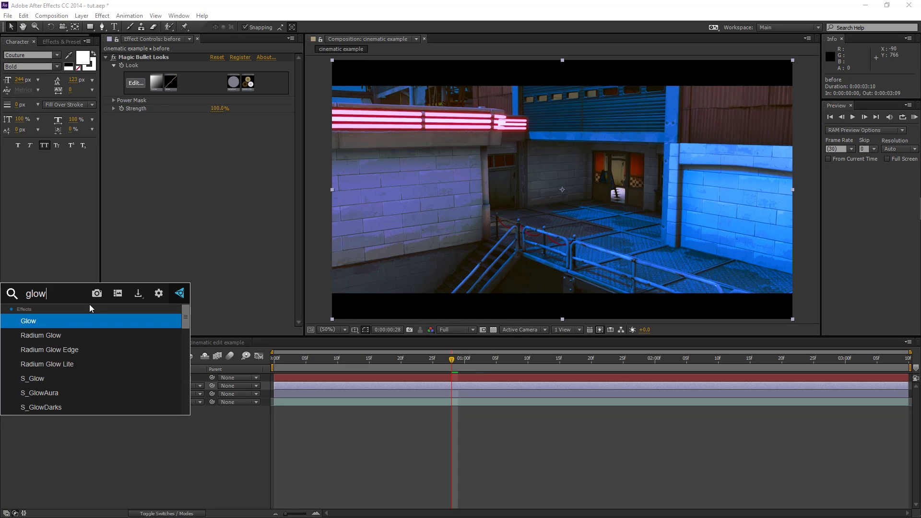
{"action": "key", "text": "Return"}
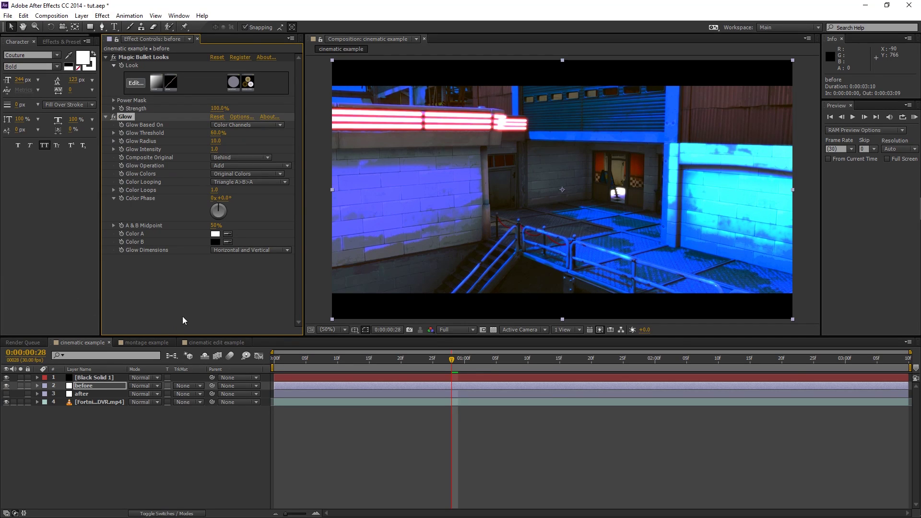
{"action": "left_click", "coordinate": [114, 117]}
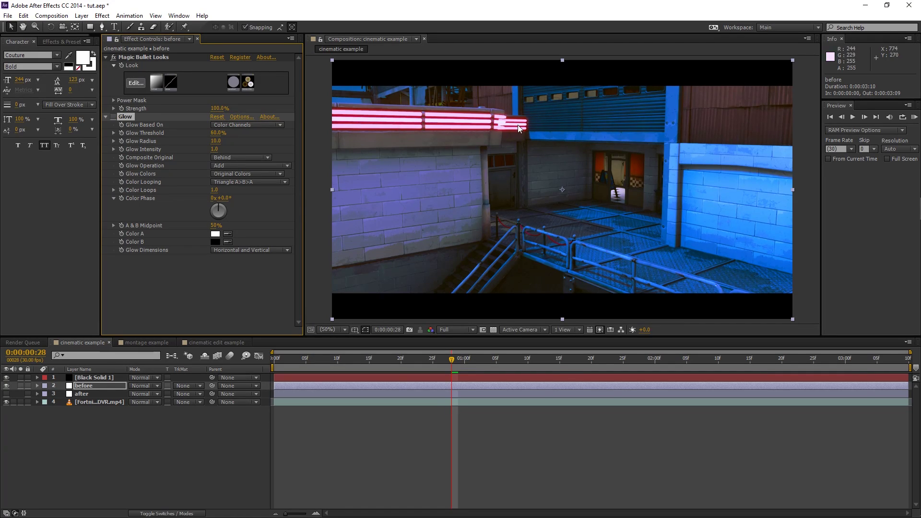
{"action": "left_click", "coordinate": [114, 117]}
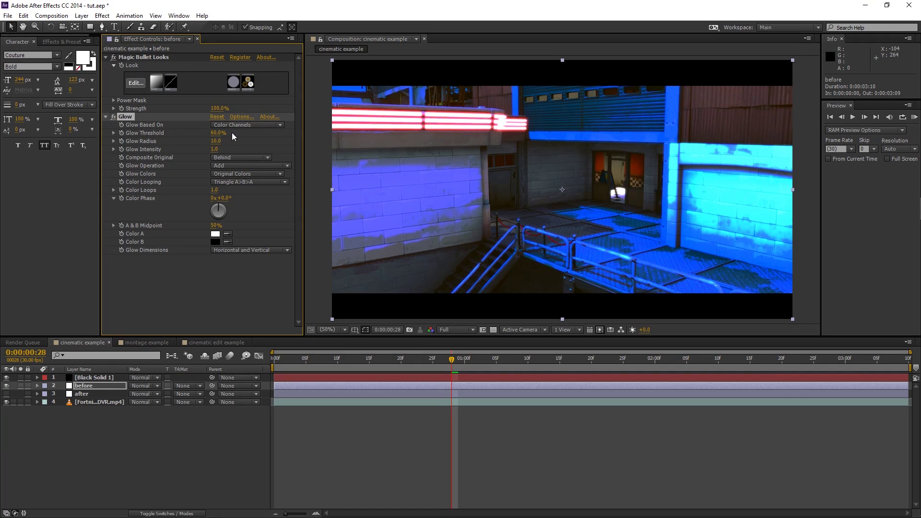
Set the Glow Radius to 200.
{"action": "left_click", "coordinate": [217, 142]}
{"action": "type", "text": "200"}
{"action": "key", "text": "Return"}
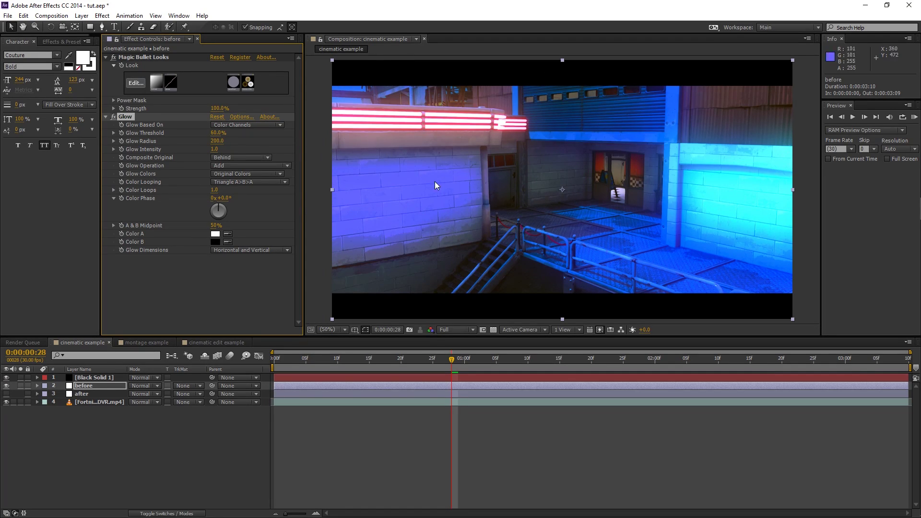
Set Glow Colors to A & B Colors and make Color A a dark red sampled from the neon sign's edge.
{"action": "left_click", "coordinate": [240, 172]}
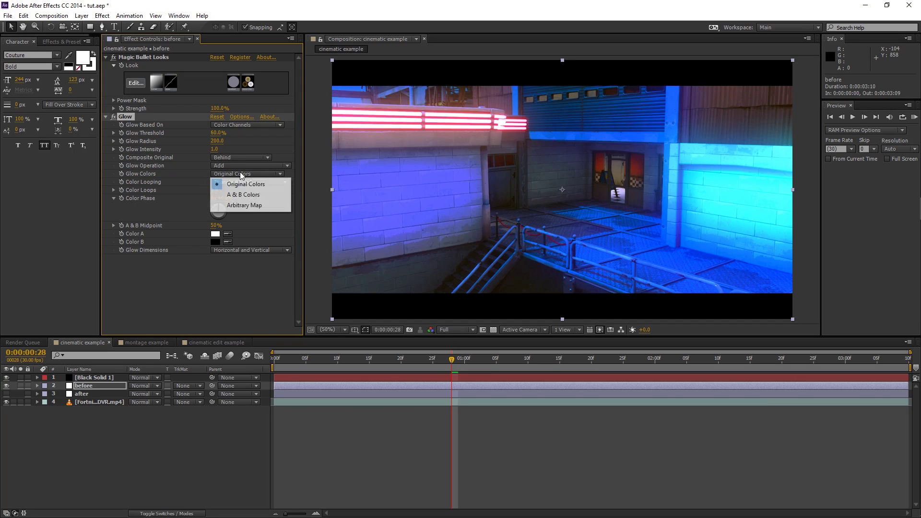
{"action": "left_click", "coordinate": [243, 195]}
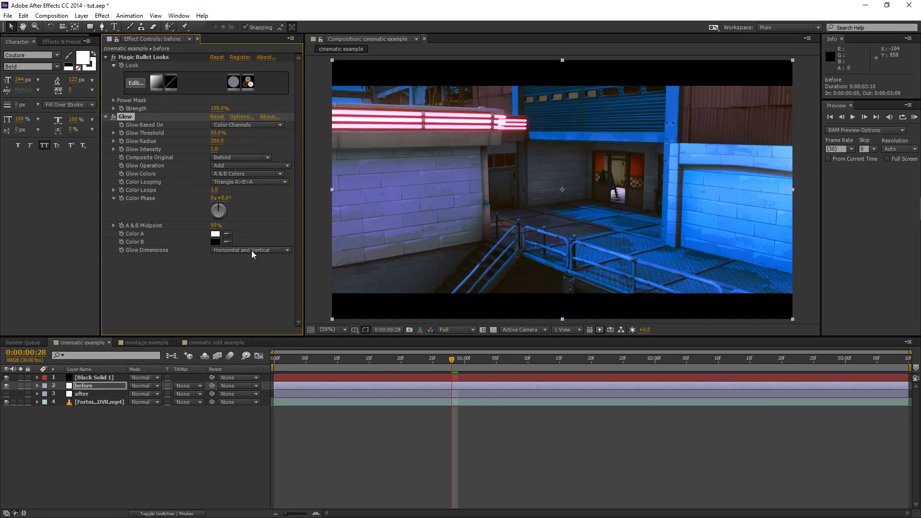
{"action": "left_click", "coordinate": [215, 234]}
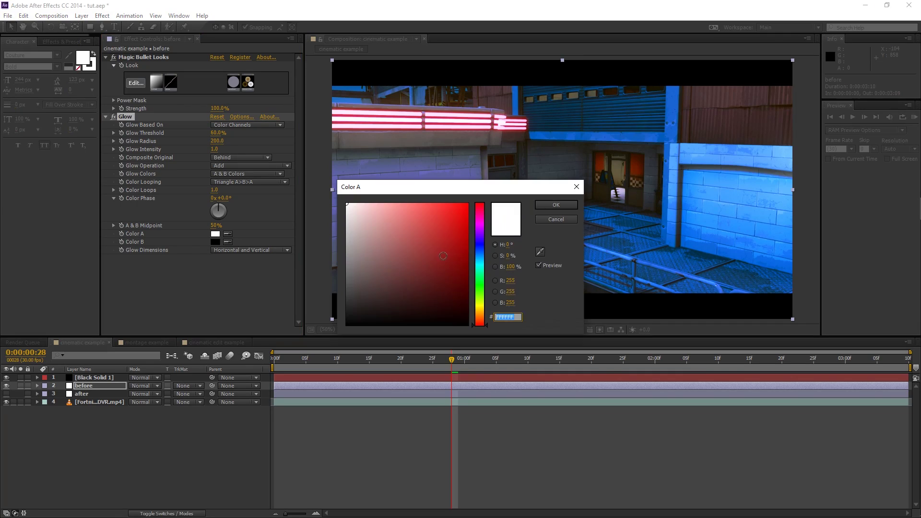
{"action": "mouse_move", "coordinate": [443, 256]}
{"action": "left_mouse_down"}
{"action": "mouse_move", "coordinate": [468, 225]}
{"action": "mouse_move", "coordinate": [351, 205]}
{"action": "mouse_move", "coordinate": [467, 229]}
{"action": "left_mouse_up"}
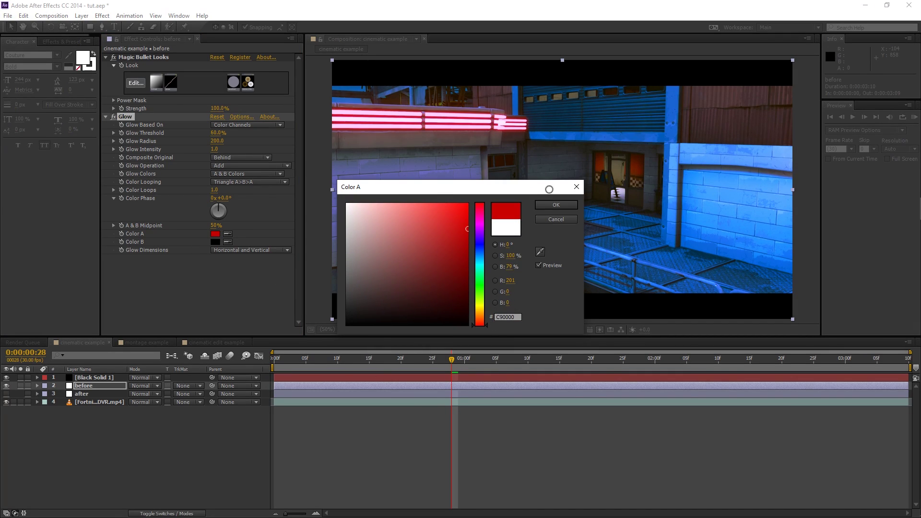
{"action": "left_click_drag", "start_coordinate": [549, 189], "coordinate": [518, 200]}
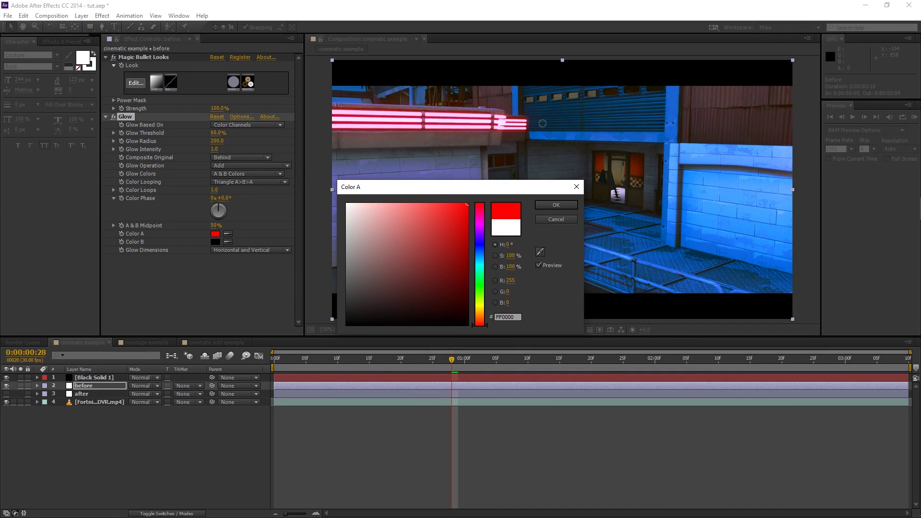
{"action": "left_click", "coordinate": [540, 252]}
{"action": "left_click", "coordinate": [471, 112]}
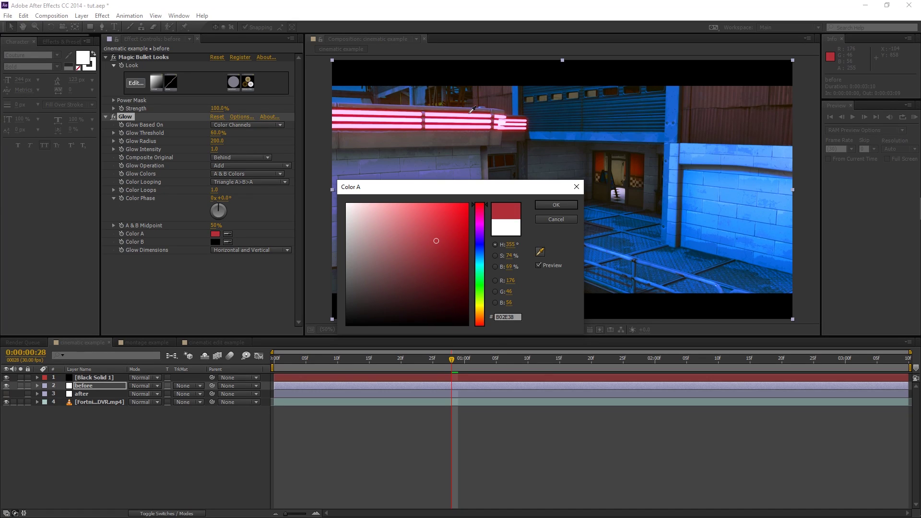
{"action": "left_click", "coordinate": [472, 110]}
{"action": "left_click", "coordinate": [555, 204]}
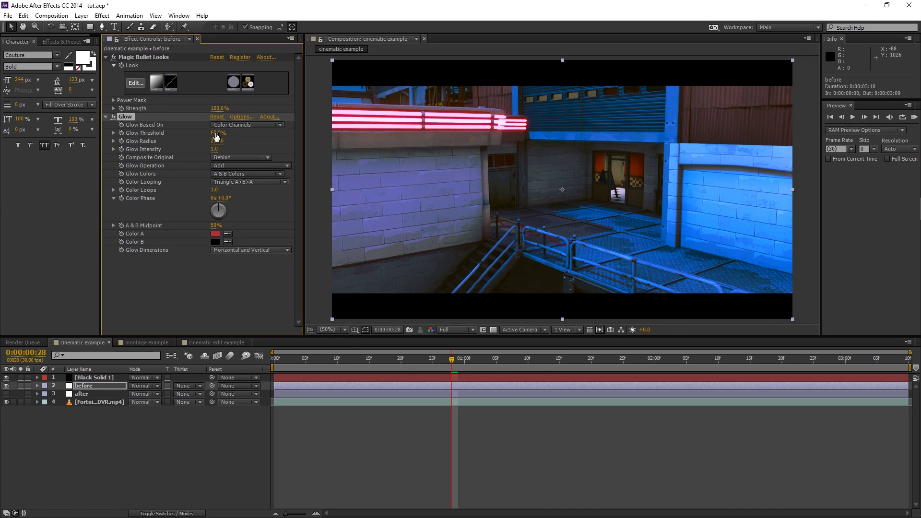
Raise the Glow Threshold to about 66.3% and deselect the before layer.
{"action": "mouse_move", "coordinate": [232, 133]}
{"action": "left_mouse_down"}
{"action": "mouse_move", "coordinate": [209, 135]}
{"action": "mouse_move", "coordinate": [230, 131]}
{"action": "mouse_move", "coordinate": [209, 133]}
{"action": "mouse_move", "coordinate": [221, 132]}
{"action": "left_mouse_up"}
{"action": "left_click", "coordinate": [467, 424]}
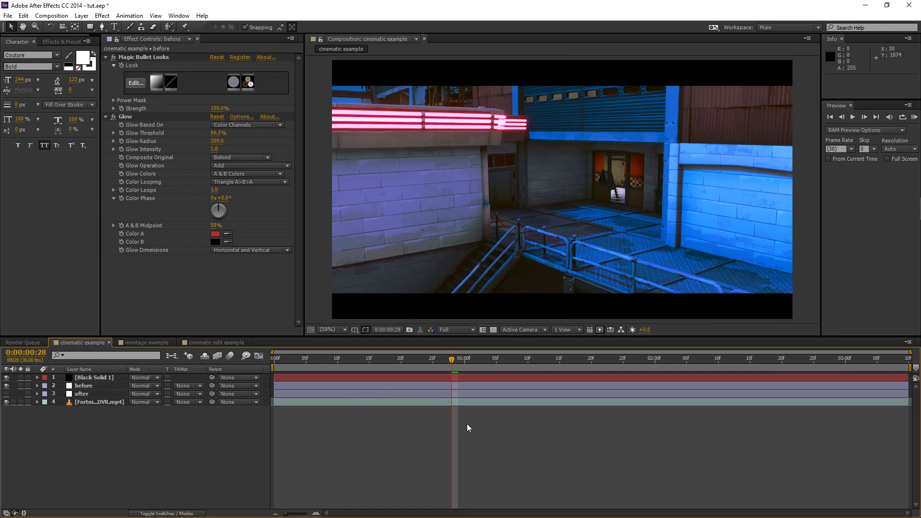
Show the after layer instead of the before layer, compare it with the raw footage, and scrub through the clip to 0:00:01:12.
{"action": "left_click", "coordinate": [7, 386]}
{"action": "left_click", "coordinate": [6, 393]}
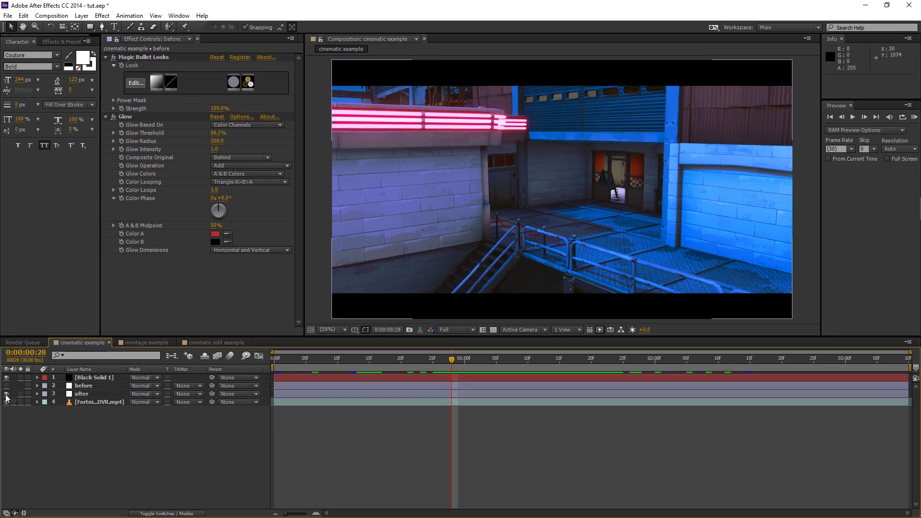
{"action": "left_click", "coordinate": [6, 394]}
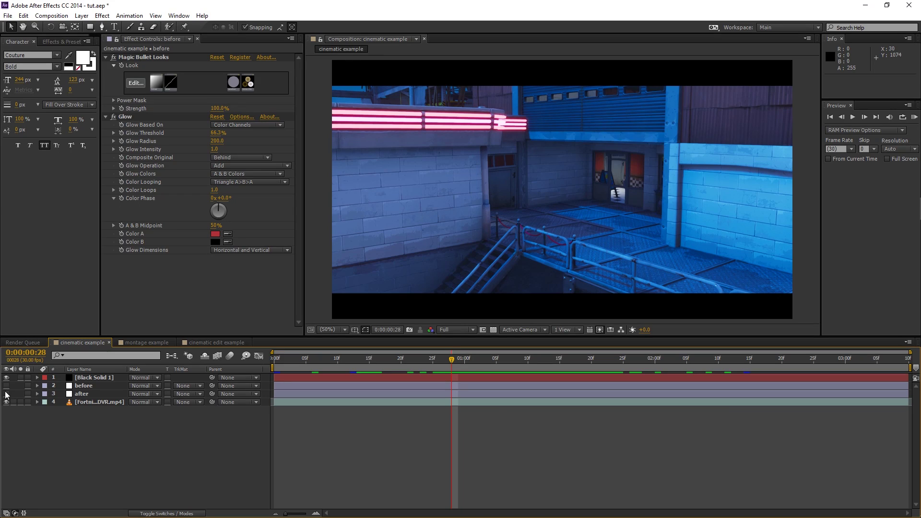
{"action": "left_click", "coordinate": [6, 394]}
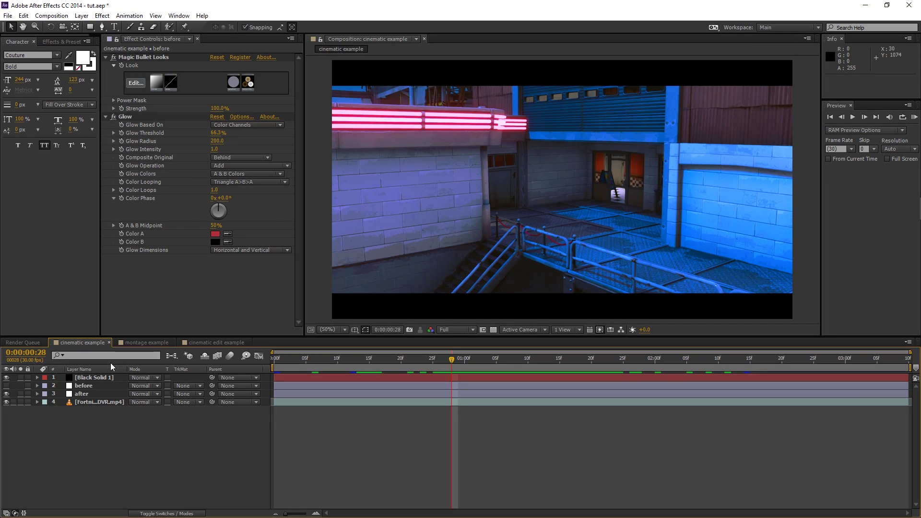
{"action": "left_click_drag", "start_coordinate": [398, 359], "coordinate": [287, 359]}
{"action": "left_click_drag", "start_coordinate": [348, 369], "coordinate": [542, 368]}
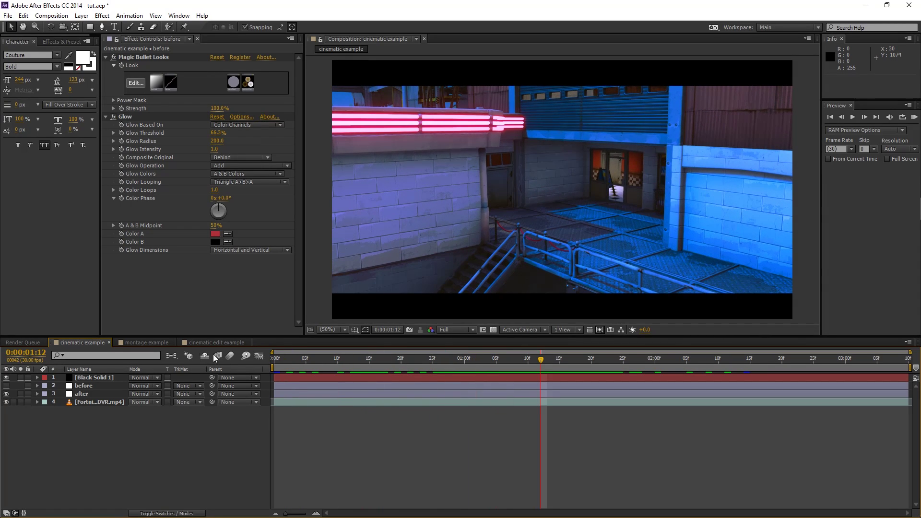
Switch to the montage example composition and compare the footage with the after layer shown and hidden.
{"action": "left_click", "coordinate": [160, 343]}
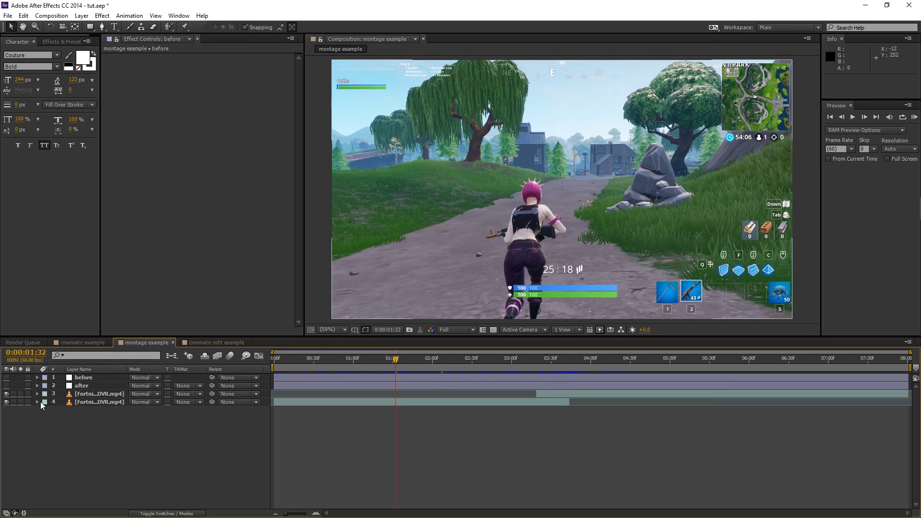
{"action": "left_click", "coordinate": [7, 386]}
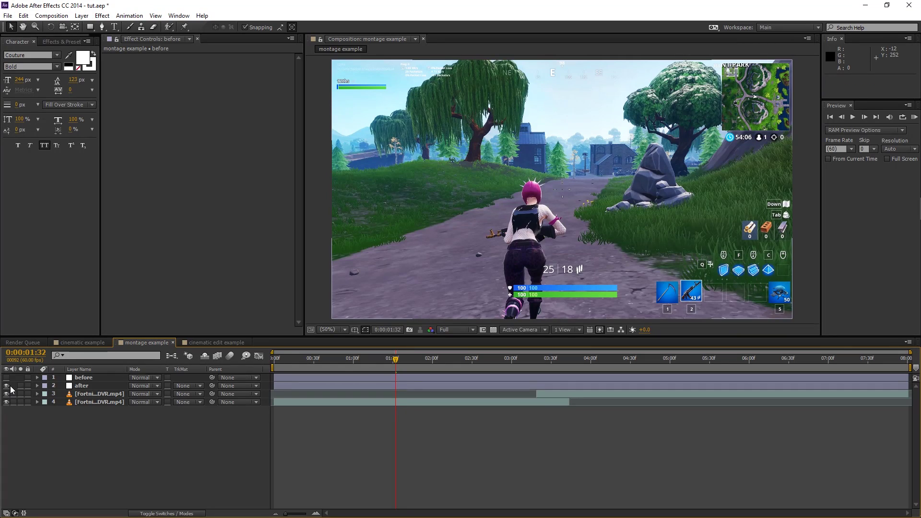
{"action": "left_click", "coordinate": [83, 378]}
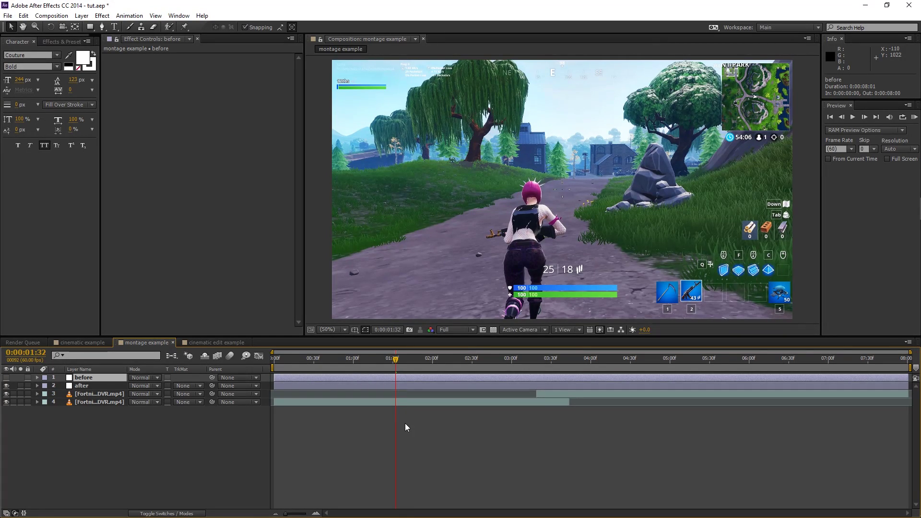
{"action": "left_click", "coordinate": [6, 386]}
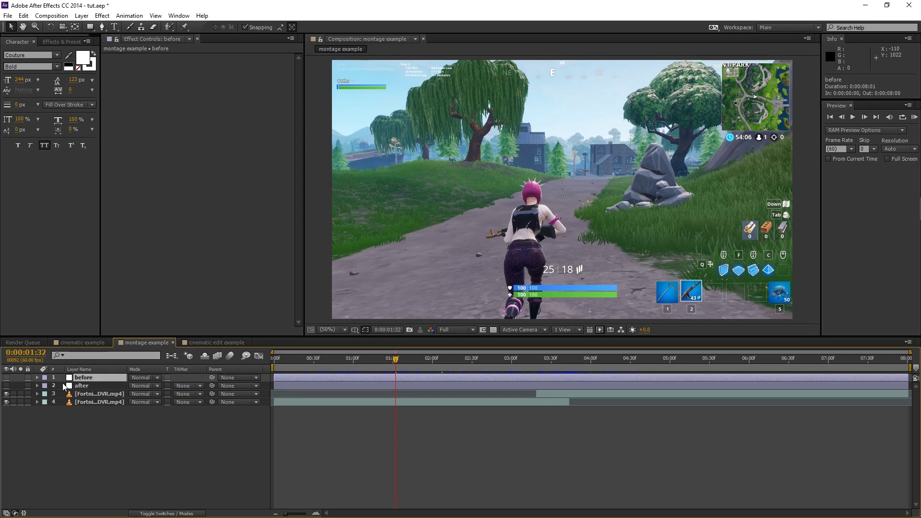
Make the montage composition's before layer visible and add the Glow effect to it.
{"action": "left_click", "coordinate": [6, 378]}
{"action": "left_click", "coordinate": [82, 378]}
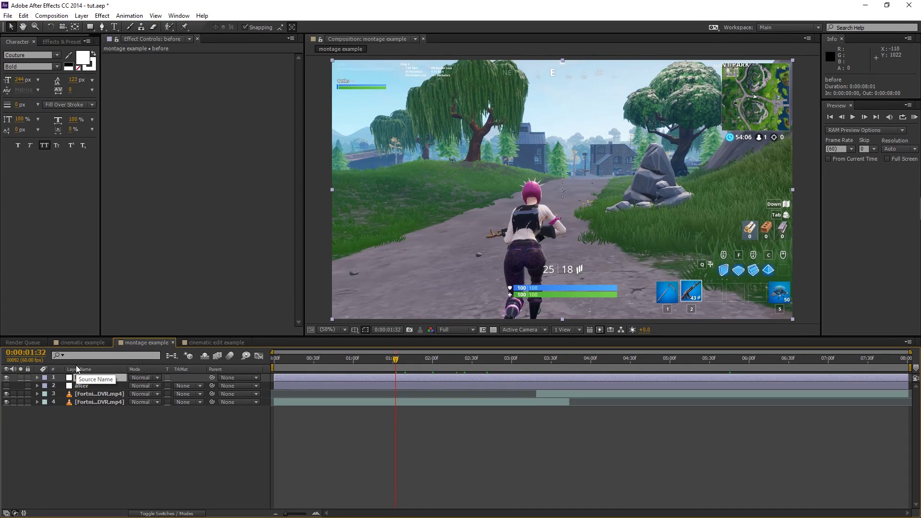
{"action": "key", "text": "ctrl+space"}
{"action": "type", "text": "glow"}
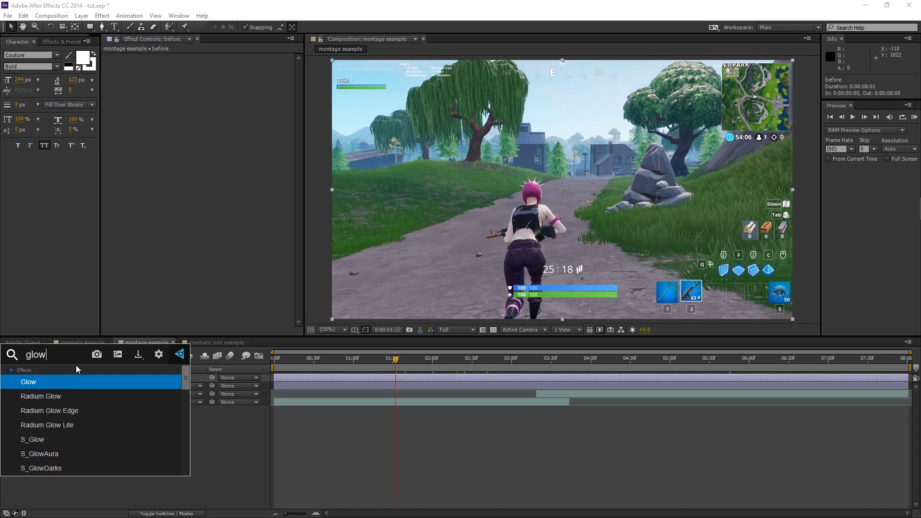
{"action": "key", "text": "Return"}
Set the Glow Radius on the montage composition's before layer to 200.
{"action": "left_click", "coordinate": [215, 81]}
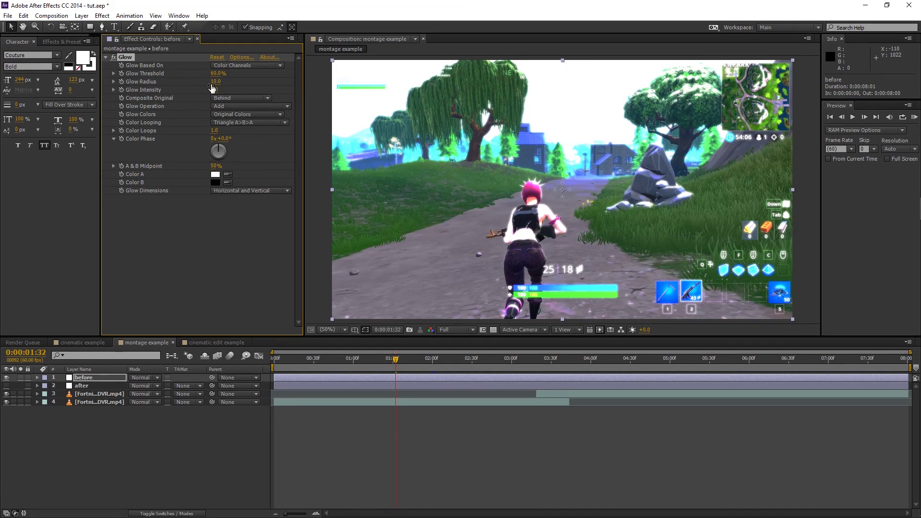
{"action": "type", "text": "200"}
{"action": "key", "text": "Return"}
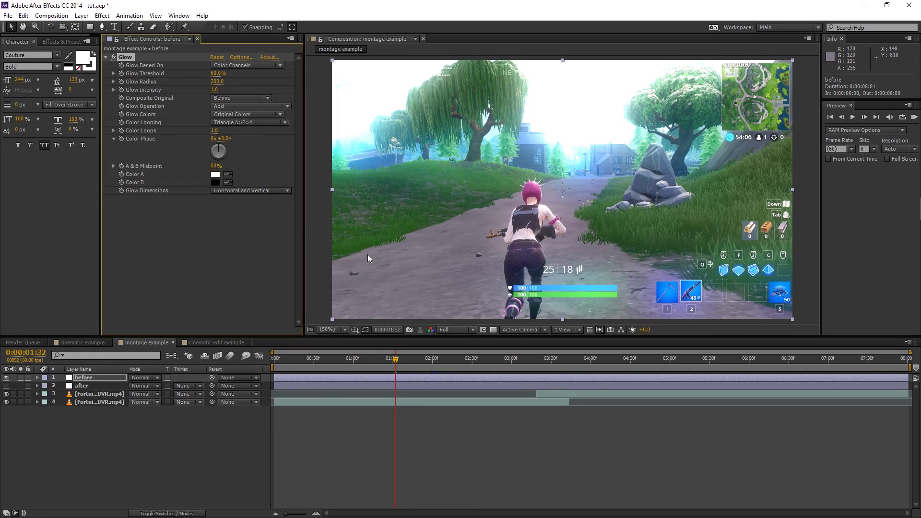
Switch the before layer's Glow Colors to A & B Colors and set Color A to a bright blue.
{"action": "left_click", "coordinate": [244, 114]}
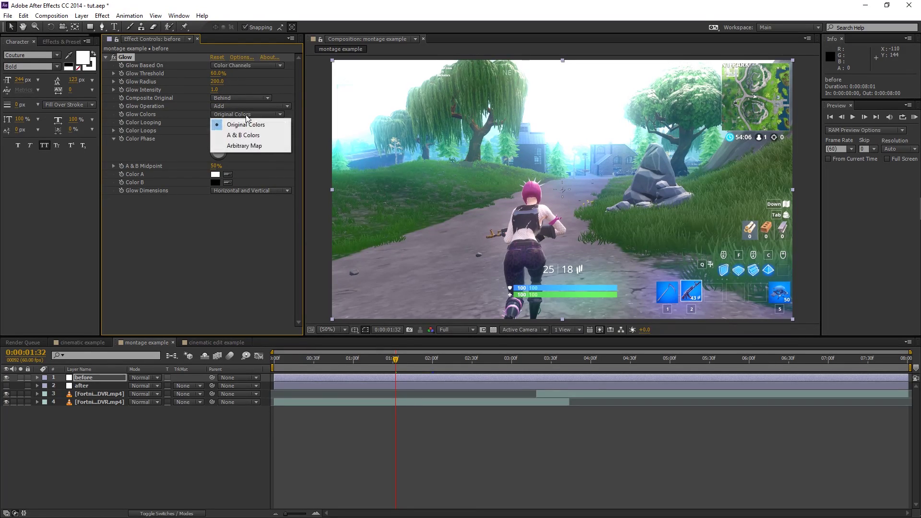
{"action": "left_click", "coordinate": [242, 128]}
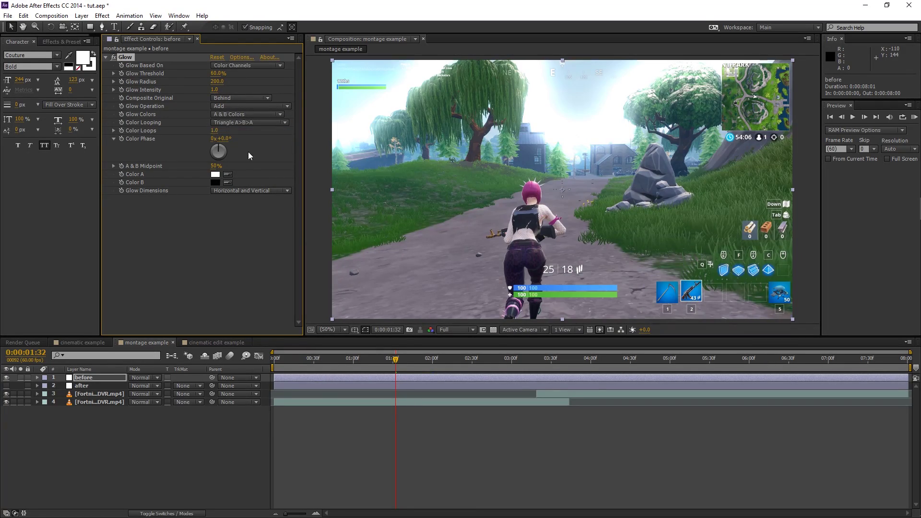
{"action": "left_click", "coordinate": [214, 175]}
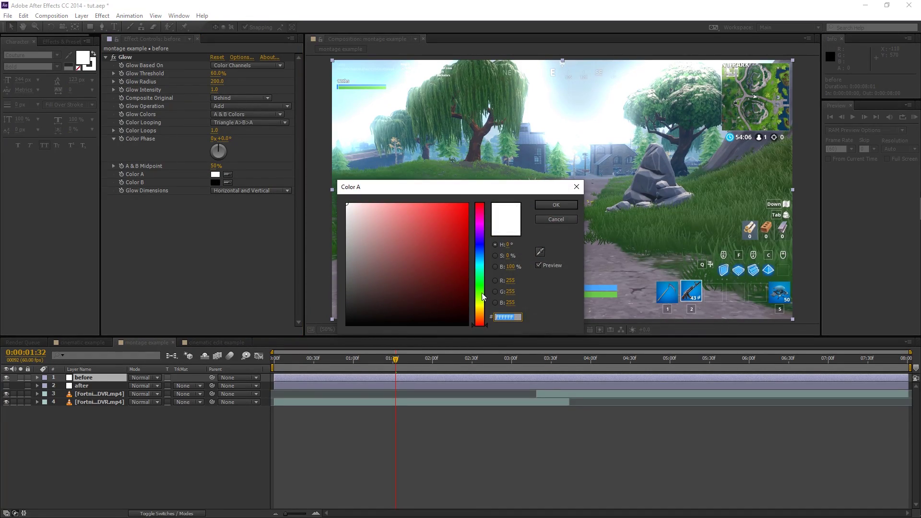
{"action": "left_click_drag", "start_coordinate": [481, 292], "coordinate": [476, 261]}
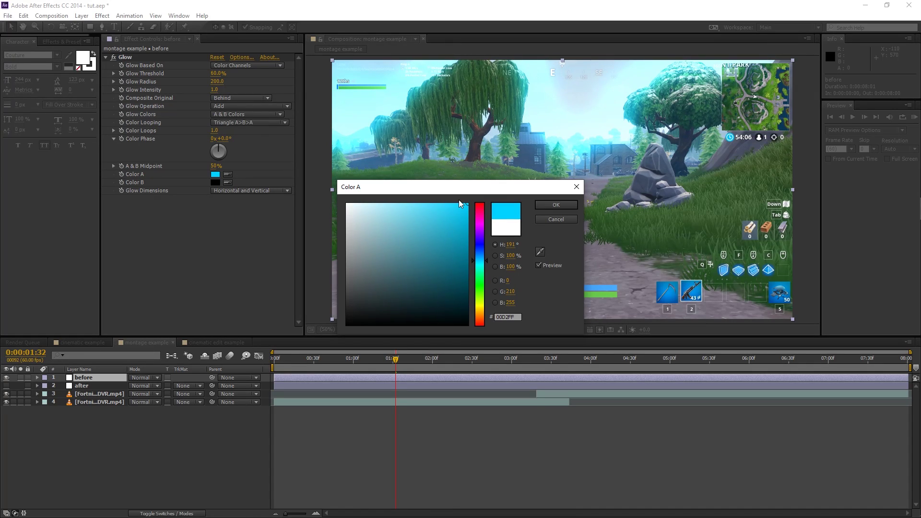
{"action": "left_click_drag", "start_coordinate": [480, 207], "coordinate": [480, 141]}
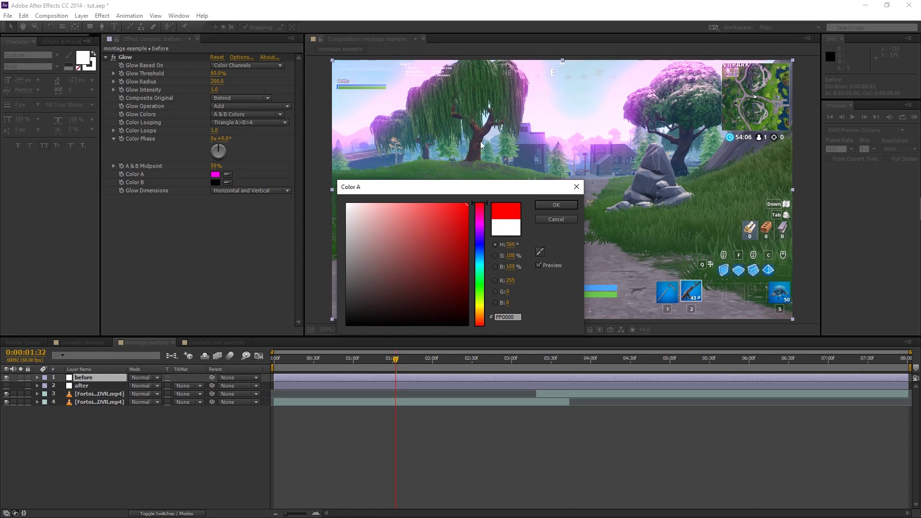
{"action": "left_click_drag", "start_coordinate": [481, 267], "coordinate": [485, 257]}
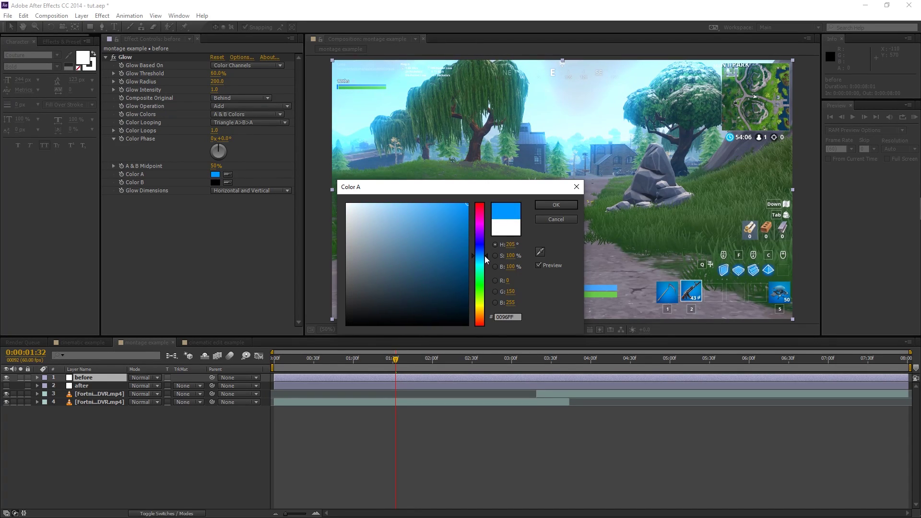
{"action": "left_click", "coordinate": [546, 206]}
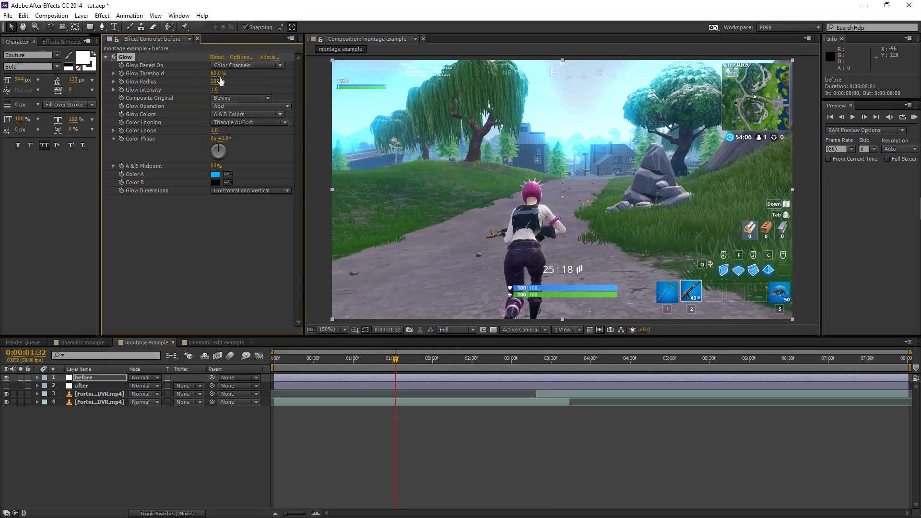
Set the Glow Threshold to 62.4% and Glow Intensity to 0.1, then compare the footage with Glow off and on.
{"action": "left_click_drag", "start_coordinate": [215, 74], "coordinate": [238, 72]}
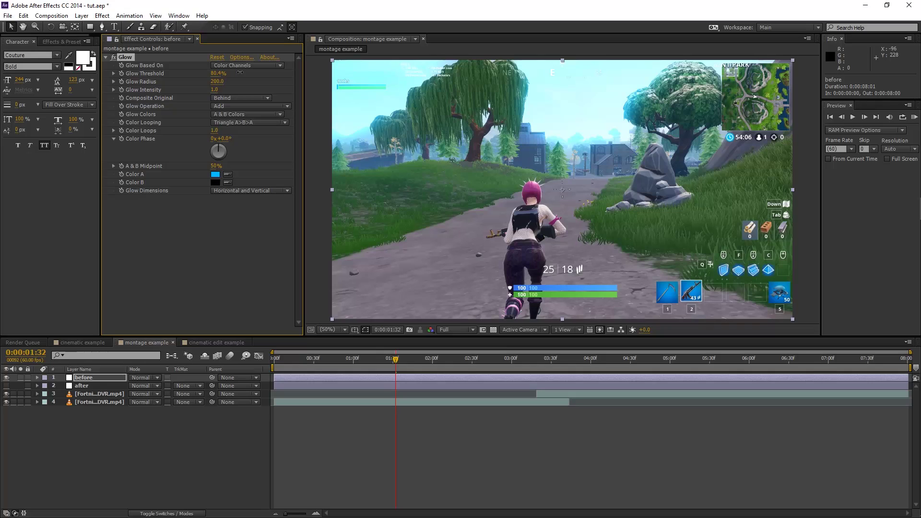
{"action": "left_click", "coordinate": [216, 90]}
{"action": "type", "text": "0.1"}
{"action": "key", "text": "Return"}
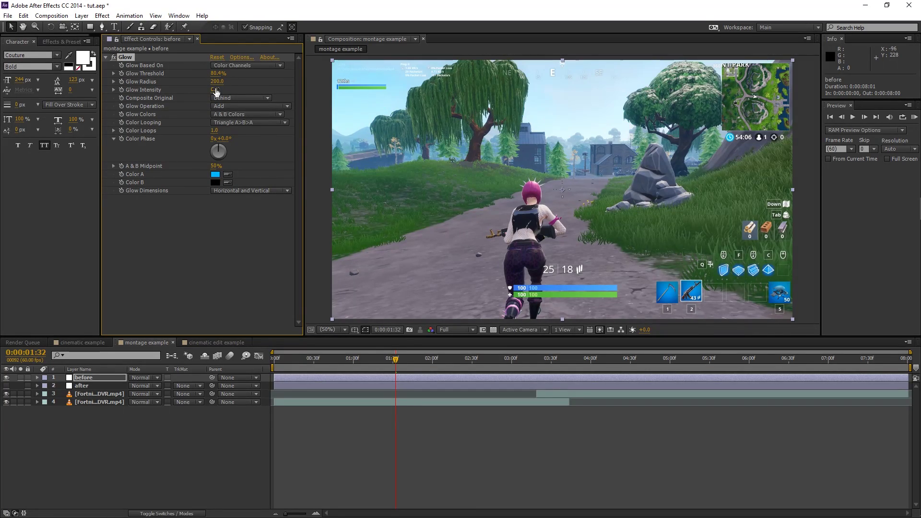
{"action": "left_click_drag", "start_coordinate": [217, 73], "coordinate": [183, 62]}
{"action": "left_click", "coordinate": [116, 58]}
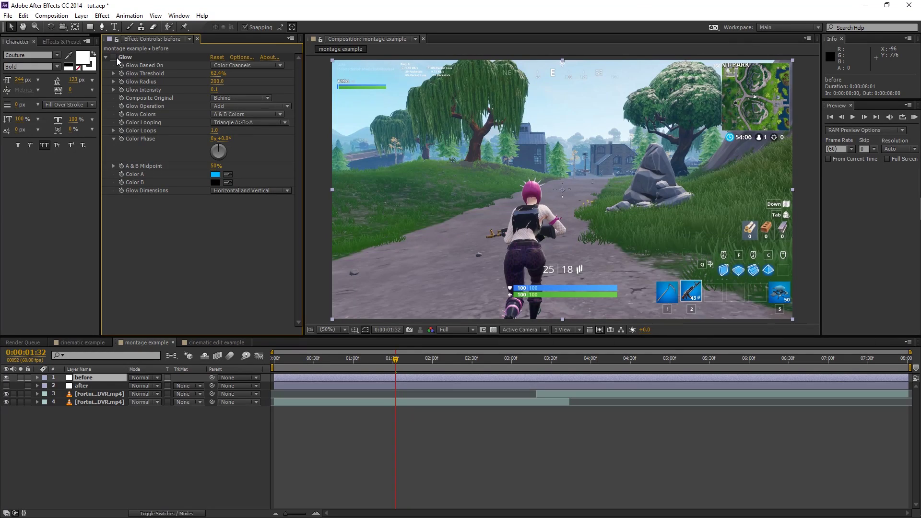
{"action": "left_click", "coordinate": [117, 57]}
Add the CC Toner effect to the before layer and set its Midtones color to muted blue 464B73.
{"action": "left_click", "coordinate": [99, 382]}
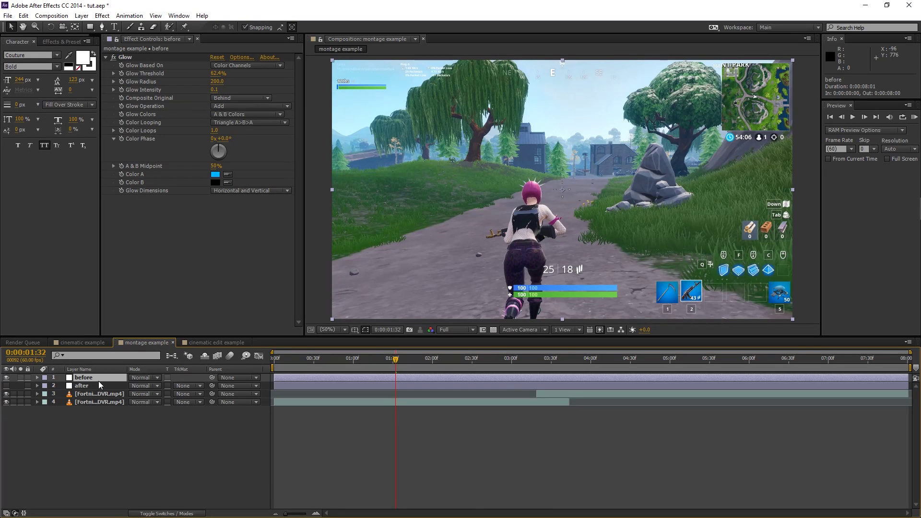
{"action": "key", "text": "ctrl+space"}
{"action": "type", "text": "cc t"}
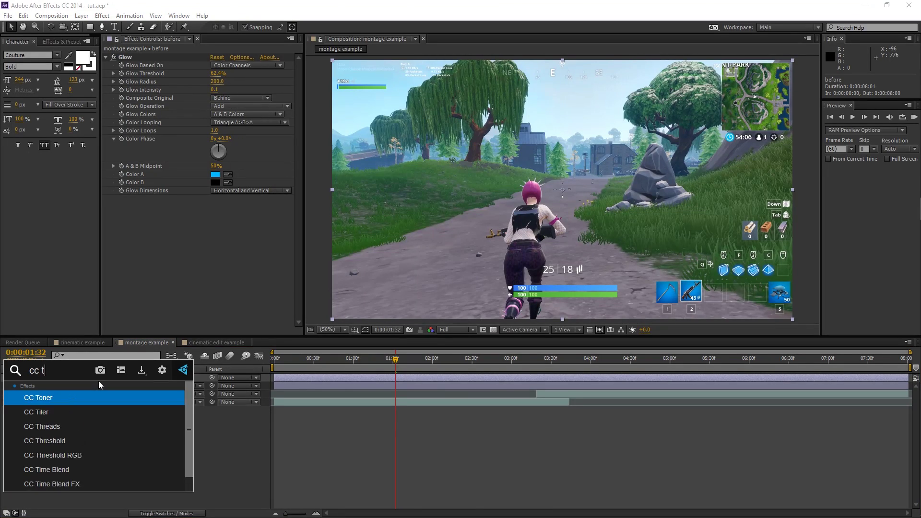
{"action": "key", "text": "Return"}
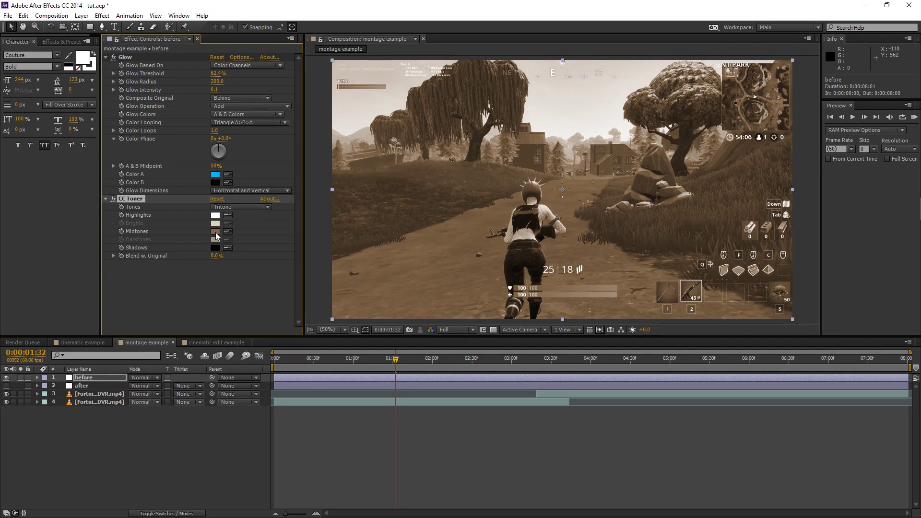
{"action": "left_click", "coordinate": [215, 232]}
{"action": "left_click_drag", "start_coordinate": [494, 217], "coordinate": [479, 229]}
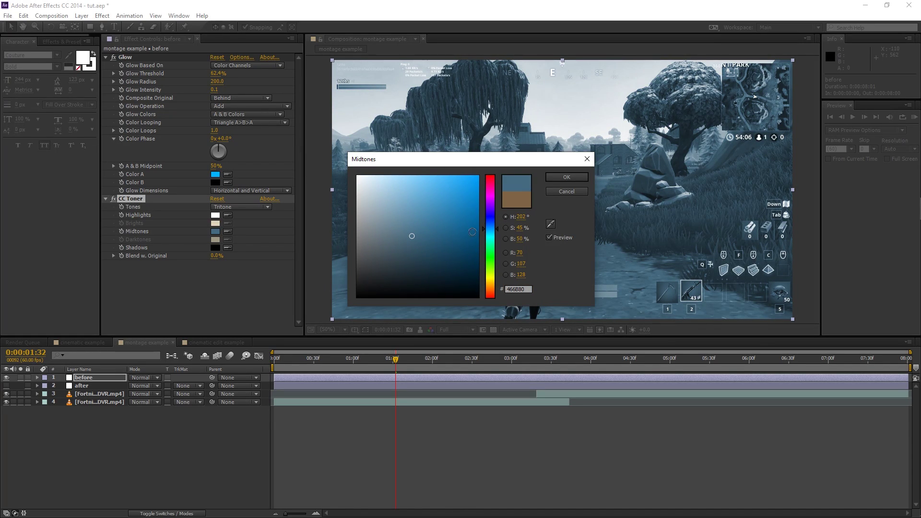
{"action": "left_click", "coordinate": [405, 242]}
{"action": "left_click", "coordinate": [489, 218]}
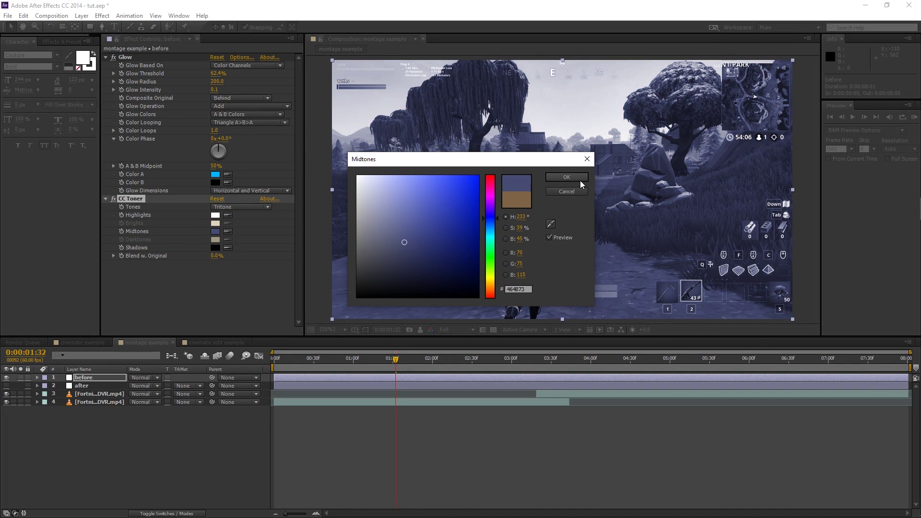
{"action": "left_click", "coordinate": [567, 177]}
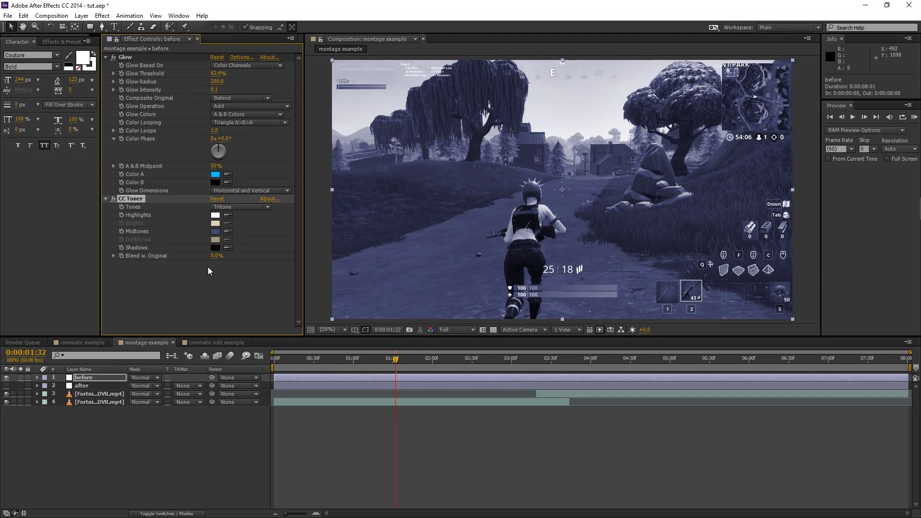
Set CC Toner's Shadows color to a dark navy blue.
{"action": "left_click", "coordinate": [215, 248]}
{"action": "left_click_drag", "start_coordinate": [490, 254], "coordinate": [484, 219]}
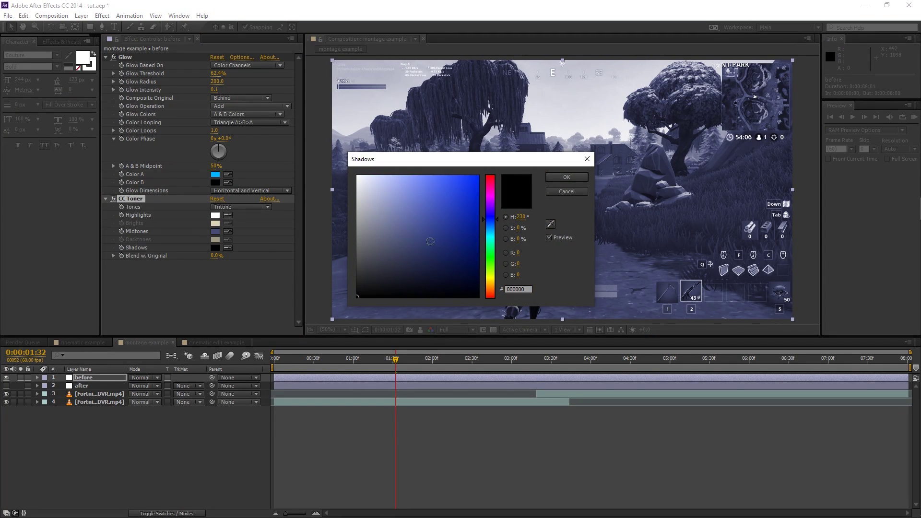
{"action": "left_click", "coordinate": [485, 224]}
{"action": "left_click_drag", "start_coordinate": [486, 224], "coordinate": [485, 220]}
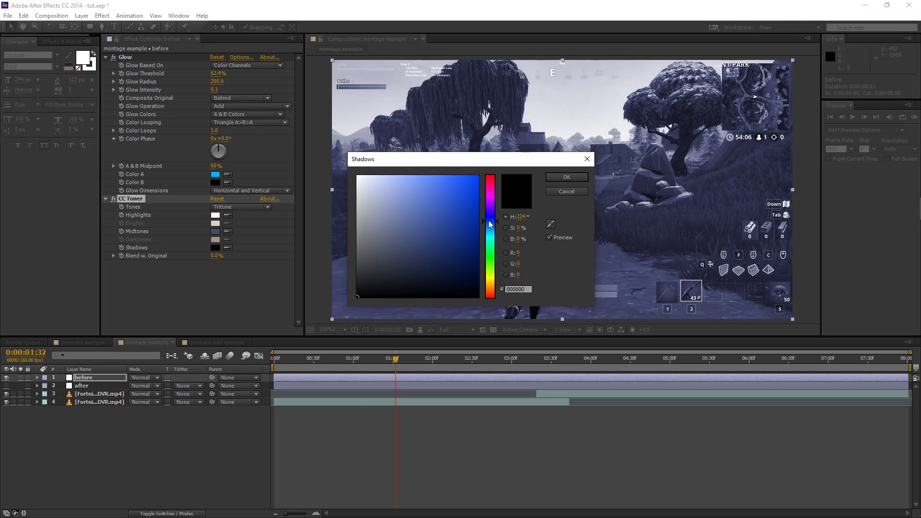
{"action": "mouse_move", "coordinate": [403, 278]}
{"action": "left_mouse_down"}
{"action": "mouse_move", "coordinate": [389, 285]}
{"action": "mouse_move", "coordinate": [445, 263]}
{"action": "left_mouse_up"}
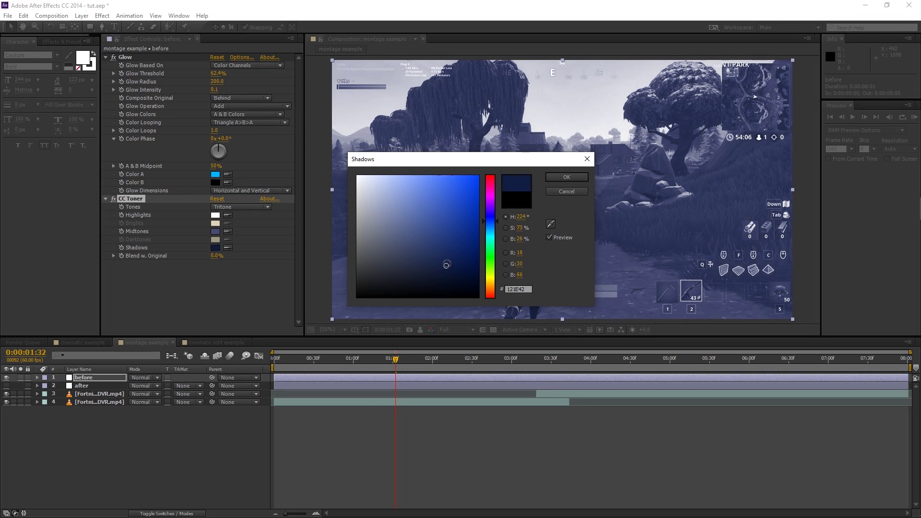
{"action": "key", "text": "Return"}
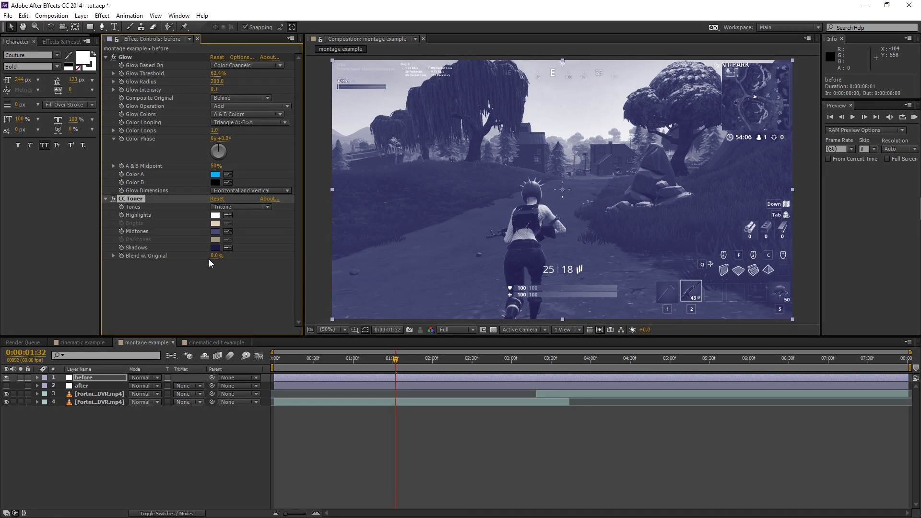
Set CC Toner's Blend w. Original to 90%.
{"action": "left_click", "coordinate": [215, 256]}
{"action": "type", "text": "90"}
{"action": "key", "text": "Return"}
Try Blend w. Original values of 45% and 95% on CC Toner, and return it to 90%.
{"action": "left_click", "coordinate": [213, 256]}
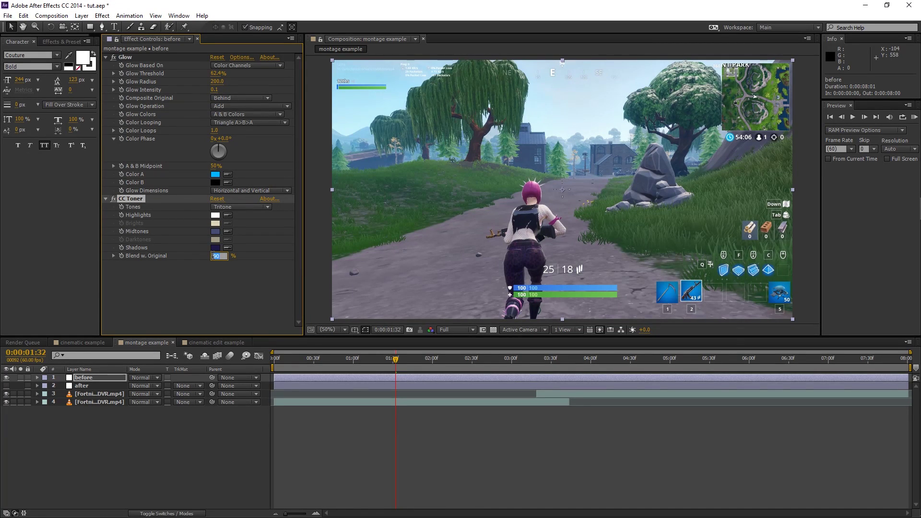
{"action": "type", "text": "4"}
{"action": "type", "text": "5"}
{"action": "key", "text": "Return"}
{"action": "left_click", "coordinate": [213, 257]}
{"action": "type", "text": "95"}
{"action": "key", "text": "Return"}
{"action": "left_click", "coordinate": [217, 257]}
{"action": "type", "text": "90"}
{"action": "key", "text": "Return"}
Add a second CC Toner effect to the before layer and set its Midtones color to a muted red.
{"action": "left_click", "coordinate": [188, 275]}
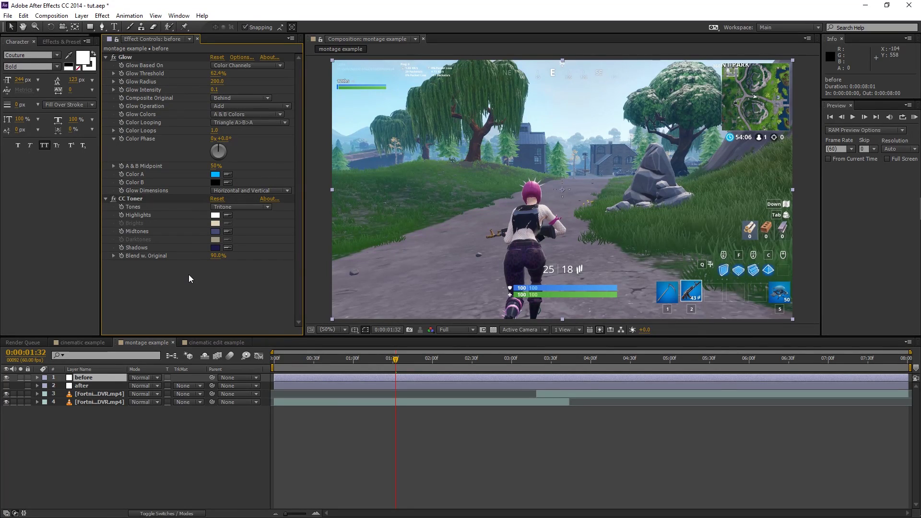
{"action": "key", "text": "ctrl+space"}
{"action": "type", "text": "cc to"}
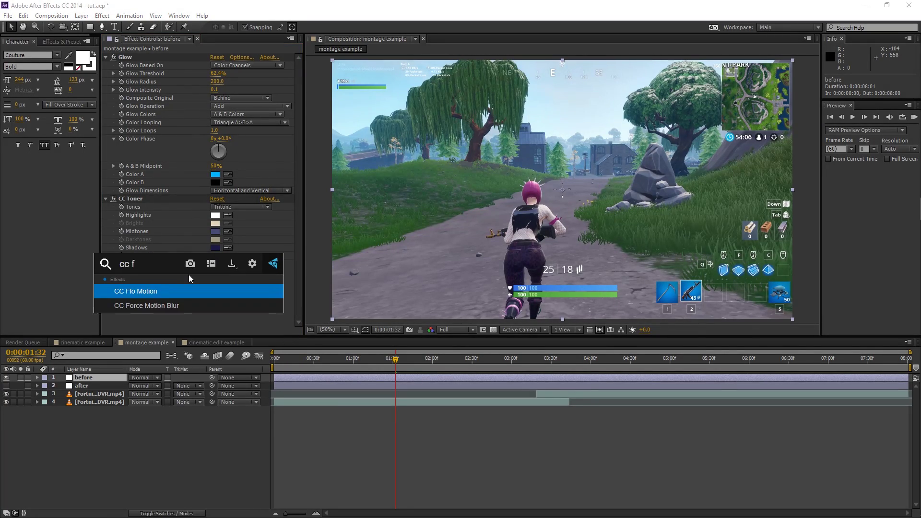
{"action": "key", "text": "Return"}
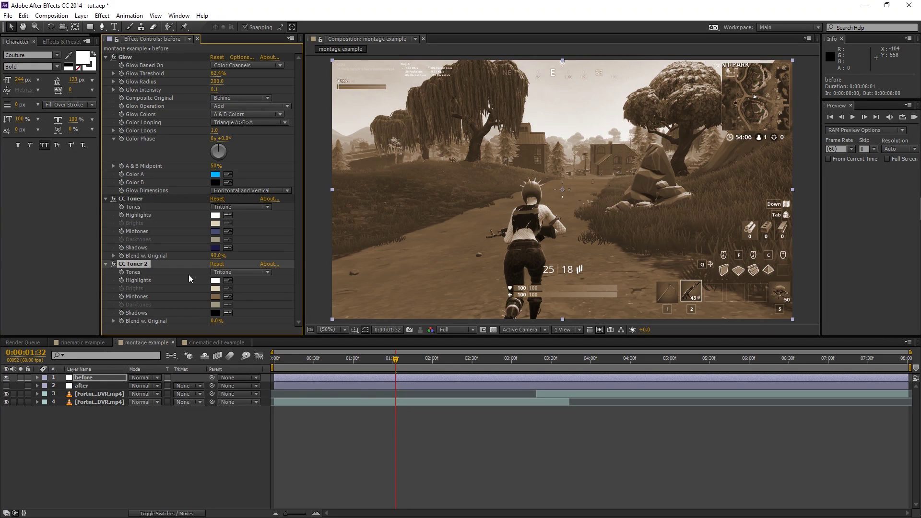
{"action": "left_click", "coordinate": [215, 297]}
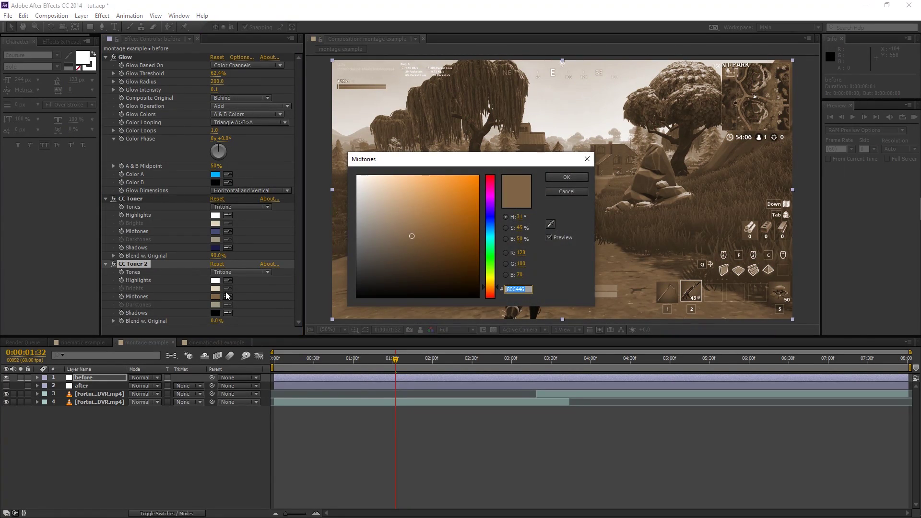
{"action": "left_click_drag", "start_coordinate": [482, 179], "coordinate": [494, 159]}
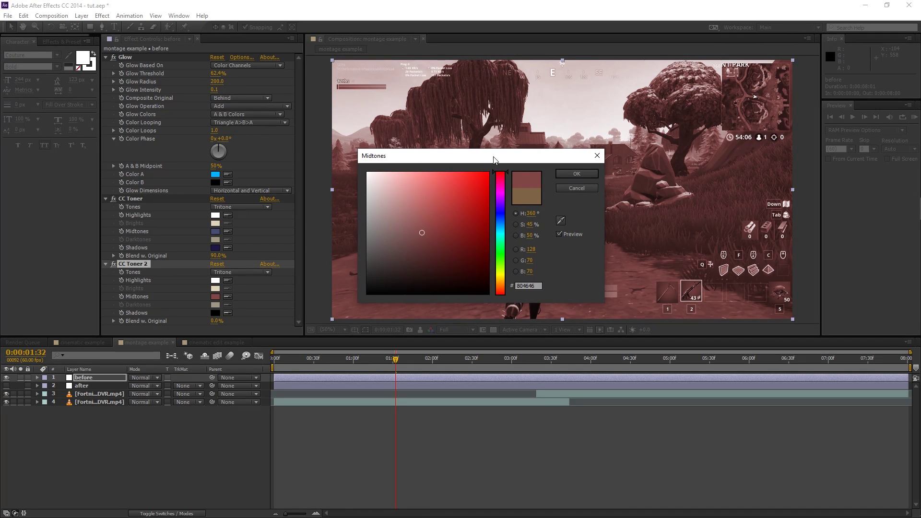
{"action": "left_click_drag", "start_coordinate": [421, 233], "coordinate": [423, 229]}
{"action": "left_click", "coordinate": [577, 174]}
Set the second CC Toner's Shadows color to a dark reddish brown and its Blend w. Original to 97%.
{"action": "left_click", "coordinate": [215, 313]}
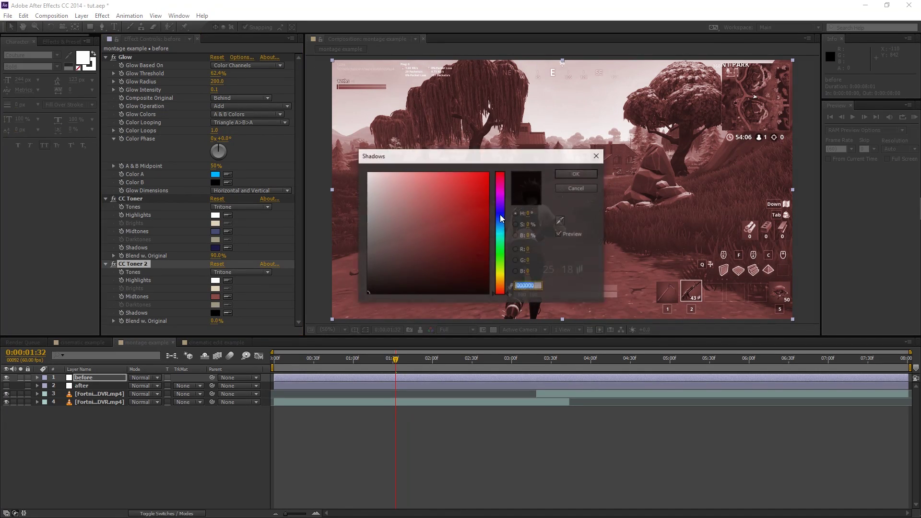
{"action": "left_click", "coordinate": [417, 264]}
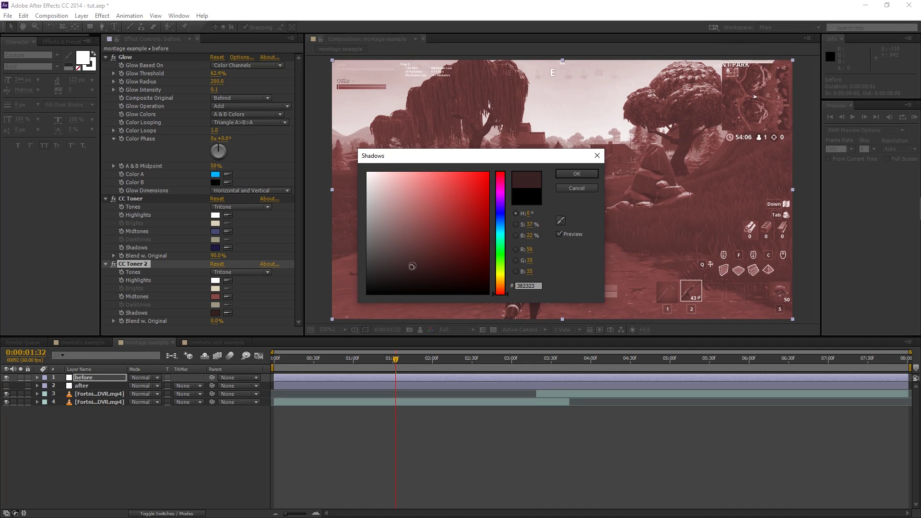
{"action": "key", "text": "Return"}
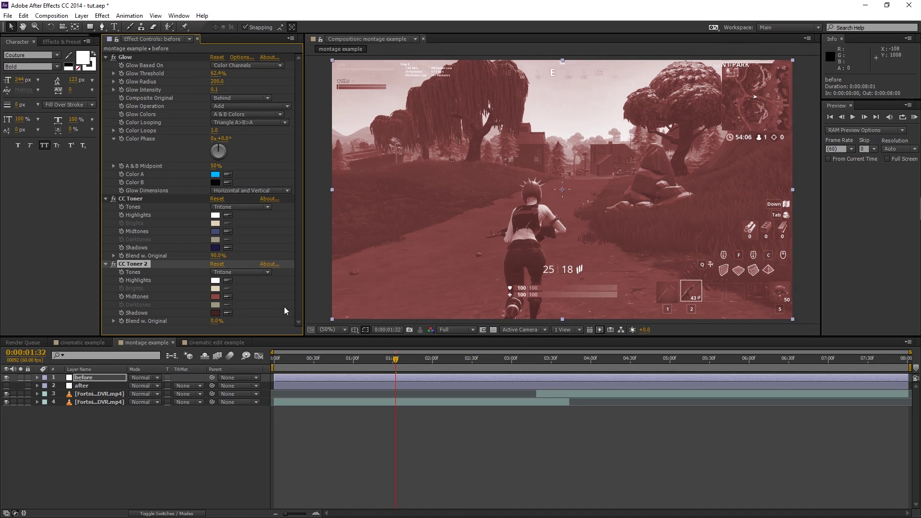
{"action": "left_click", "coordinate": [216, 322]}
{"action": "type", "text": "97"}
{"action": "key", "text": "Return"}
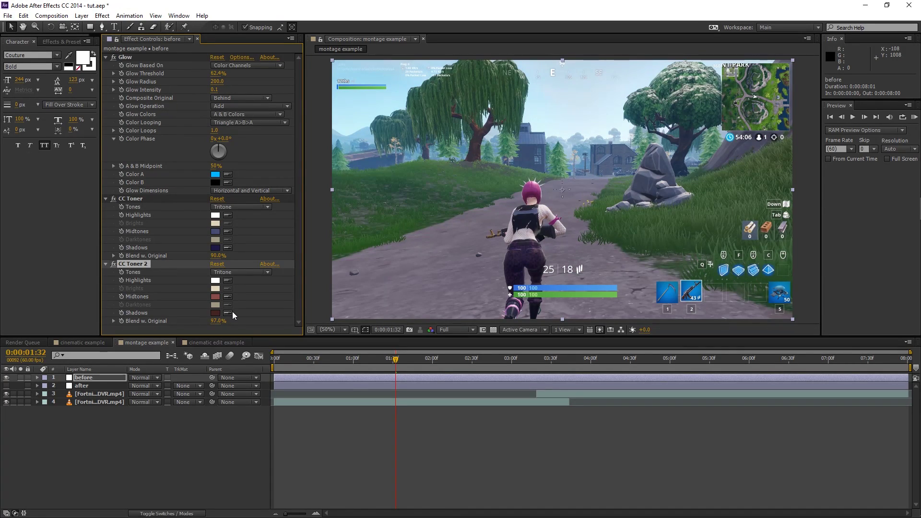
{"action": "left_click", "coordinate": [114, 264]}
Add the Photo Filter effect to the before layer and set its Filter to Custom.
{"action": "left_click", "coordinate": [94, 380]}
{"action": "key", "text": "ctrl+space"}
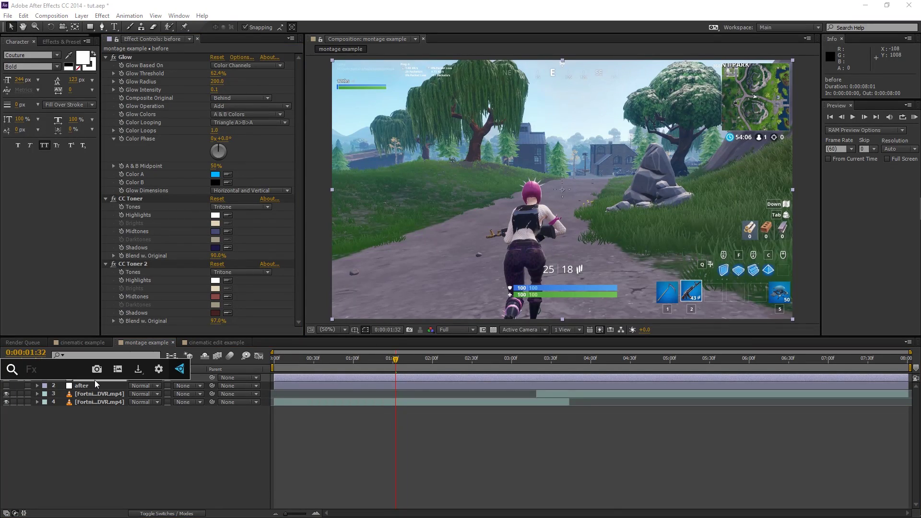
{"action": "type", "text": "phot"}
{"action": "key", "text": "Return"}
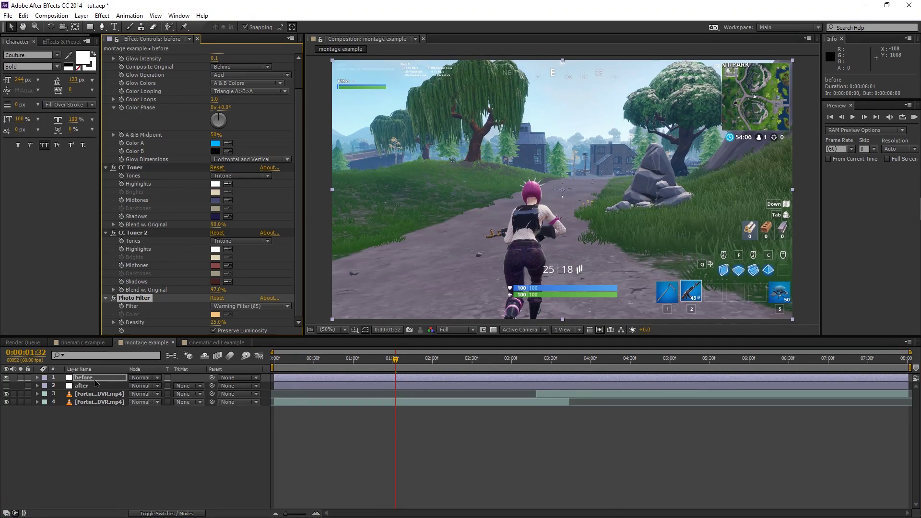
{"action": "left_click", "coordinate": [249, 306]}
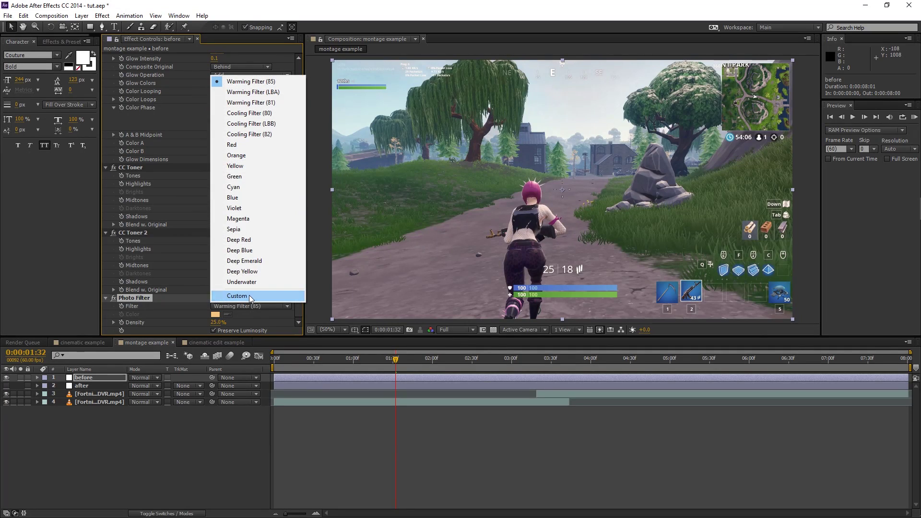
{"action": "left_click", "coordinate": [239, 295]}
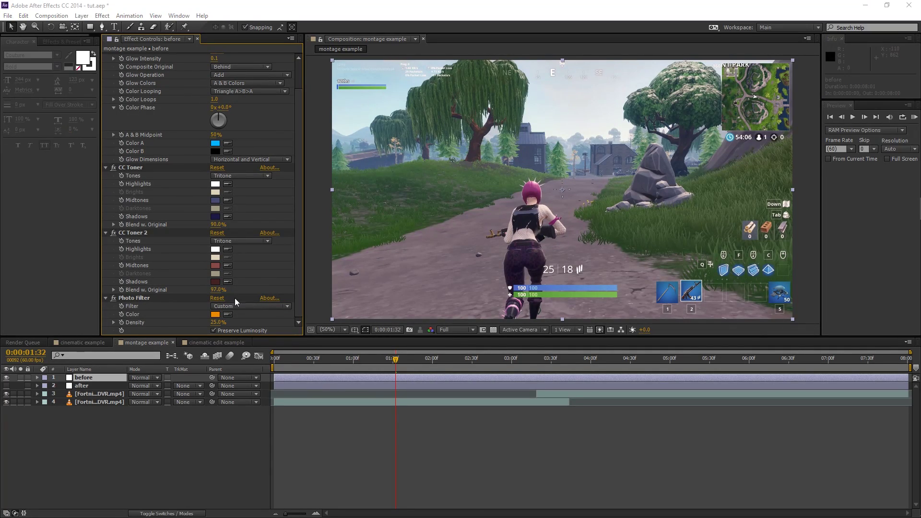
Set the Photo Filter's Color to a very dark gray.
{"action": "left_click", "coordinate": [215, 314]}
{"action": "left_click_drag", "start_coordinate": [502, 247], "coordinate": [500, 294]}
{"action": "left_click", "coordinate": [416, 266]}
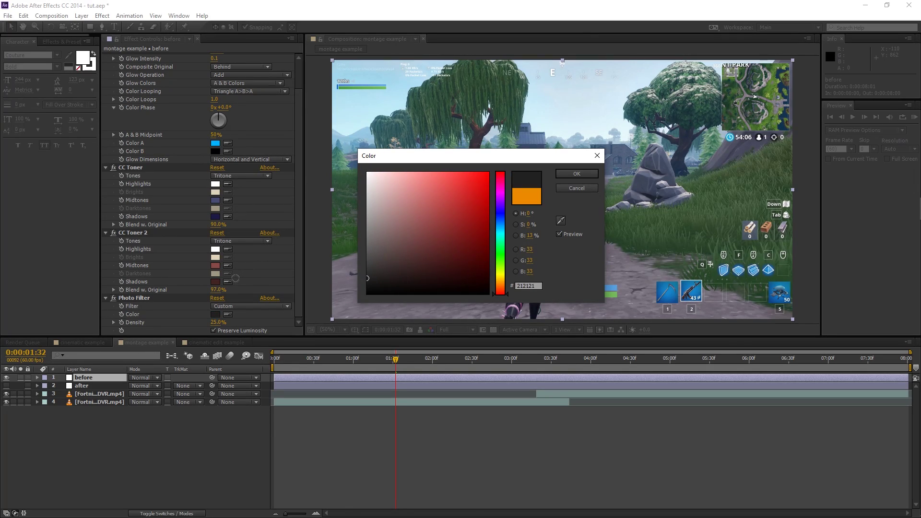
{"action": "left_click", "coordinate": [235, 281]}
{"action": "left_click", "coordinate": [591, 172]}
Set the Photo Filter's Density to 30% and toggle the effect off and on to compare the image.
{"action": "left_click", "coordinate": [220, 322]}
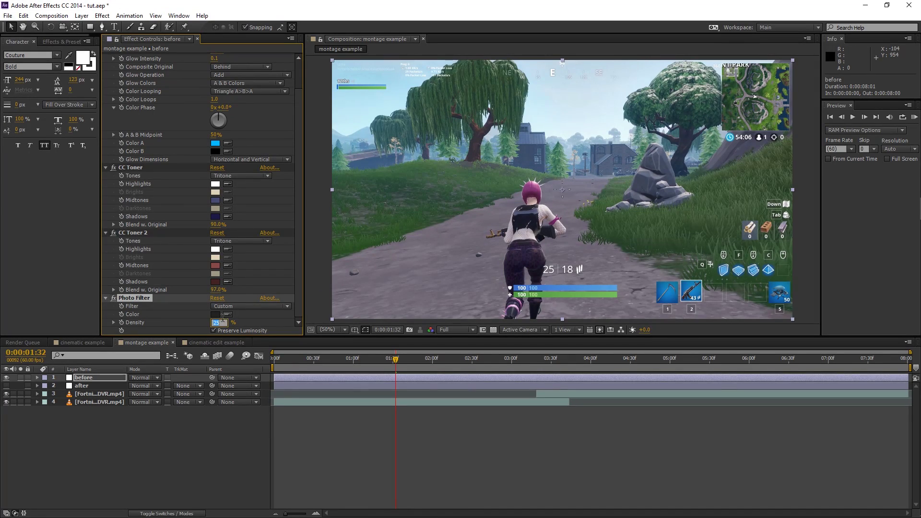
{"action": "type", "text": "30"}
{"action": "key", "text": "Return"}
{"action": "left_click", "coordinate": [217, 323]}
{"action": "type", "text": "20"}
{"action": "key", "text": "Return"}
{"action": "left_click", "coordinate": [114, 298]}
{"action": "left_click", "coordinate": [114, 298]}
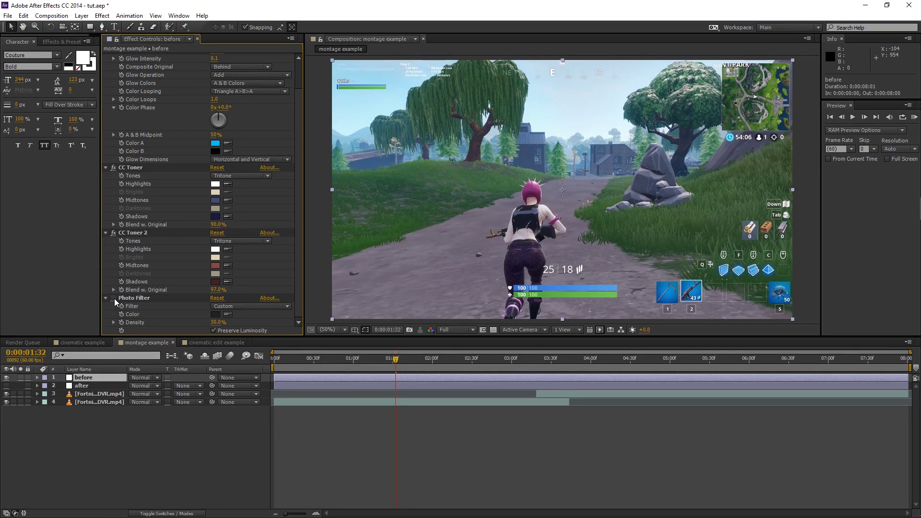
Add a second Photo Filter effect to the before layer and set its Filter to Custom.
{"action": "left_click", "coordinate": [70, 377]}
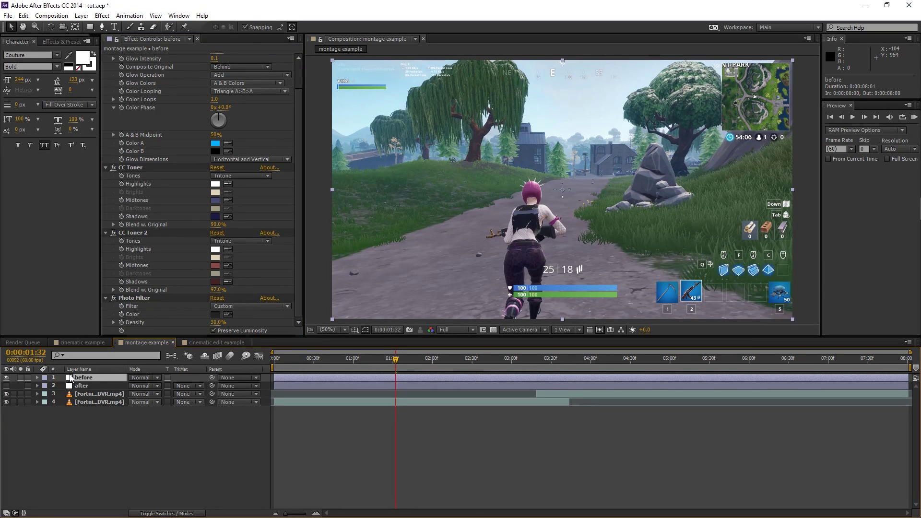
{"action": "left_click", "coordinate": [129, 321]}
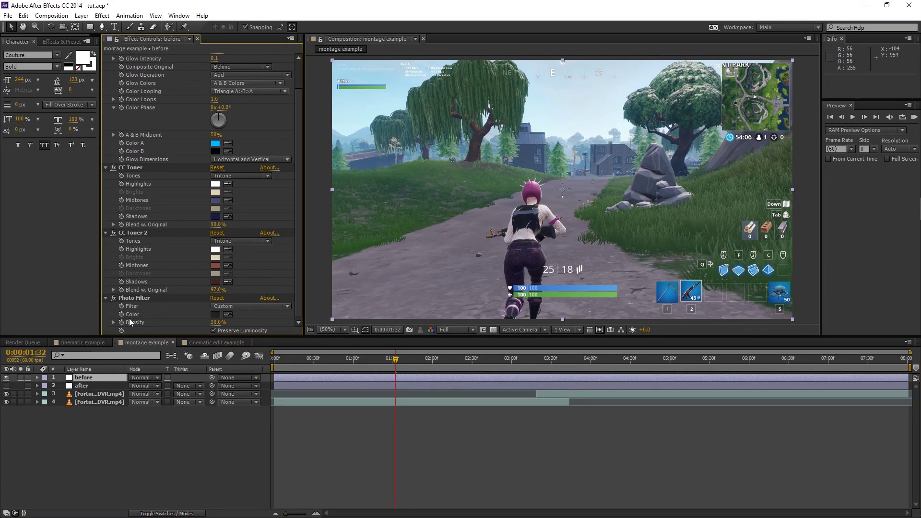
{"action": "key", "text": "ctrl+space"}
{"action": "type", "text": "pho"}
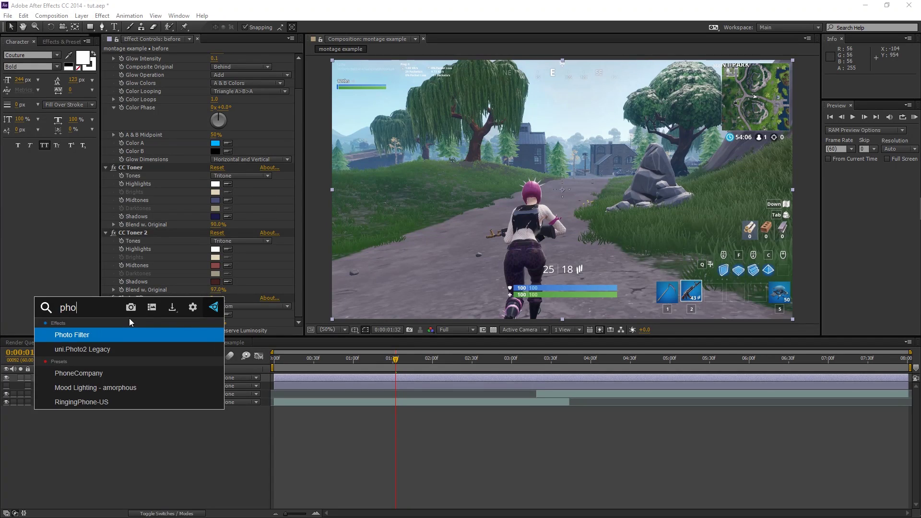
{"action": "key", "text": "Return"}
{"action": "left_click", "coordinate": [237, 306]}
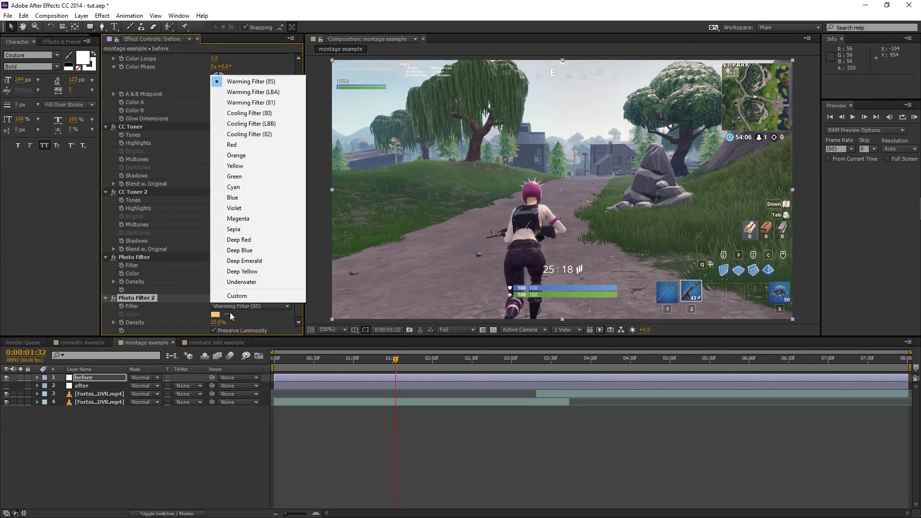
{"action": "left_click", "coordinate": [231, 294]}
Set the second Photo Filter's Color to dark blue 1F4284 and its Density to 10%.
{"action": "left_click", "coordinate": [216, 315]}
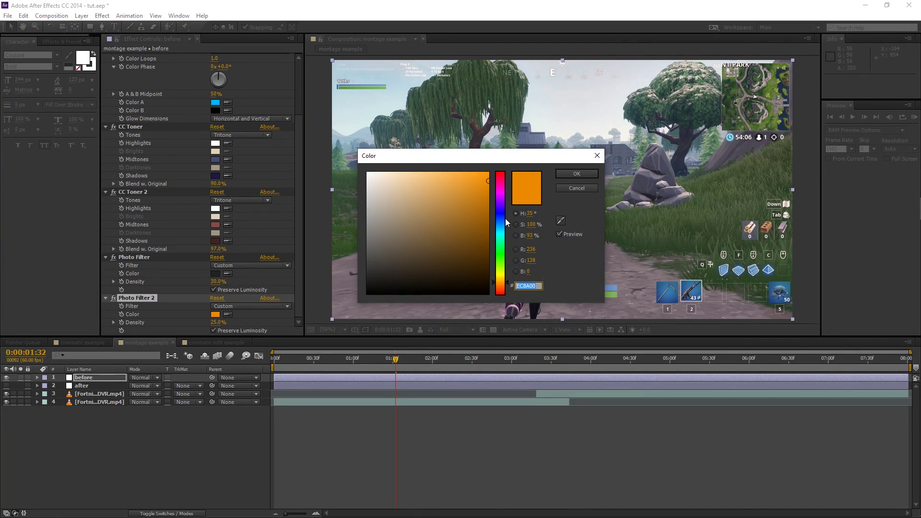
{"action": "mouse_move", "coordinate": [505, 218]}
{"action": "left_mouse_down"}
{"action": "mouse_move", "coordinate": [494, 210]}
{"action": "mouse_move", "coordinate": [455, 240]}
{"action": "mouse_move", "coordinate": [460, 231]}
{"action": "left_mouse_up"}
{"action": "left_click", "coordinate": [462, 237]}
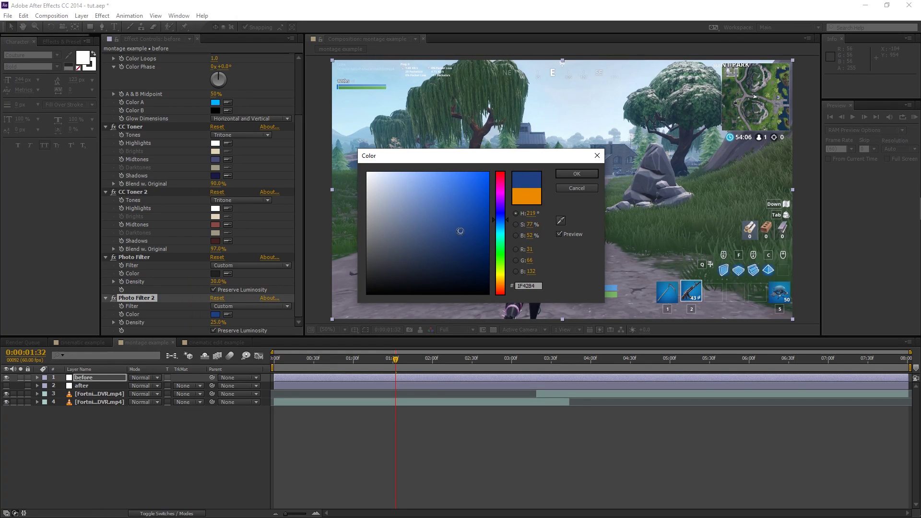
{"action": "left_click", "coordinate": [574, 174]}
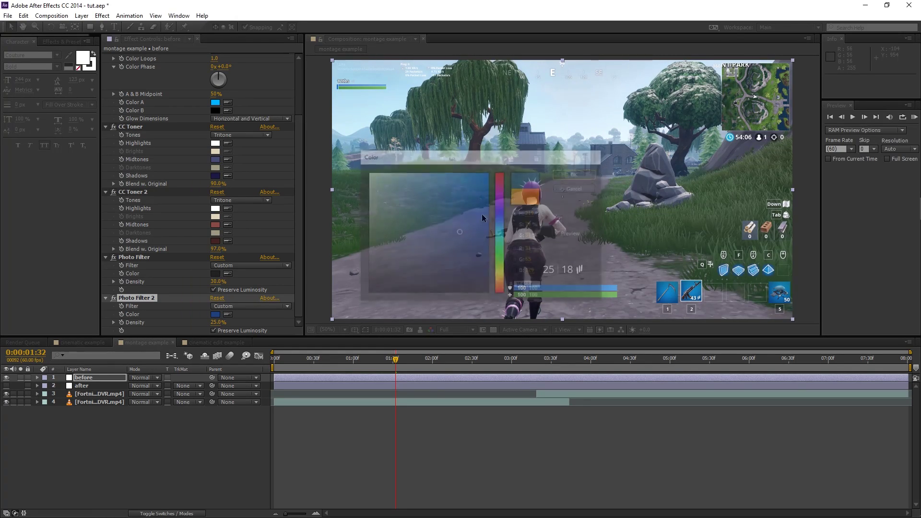
{"action": "left_click", "coordinate": [219, 323]}
{"action": "type", "text": "1"}
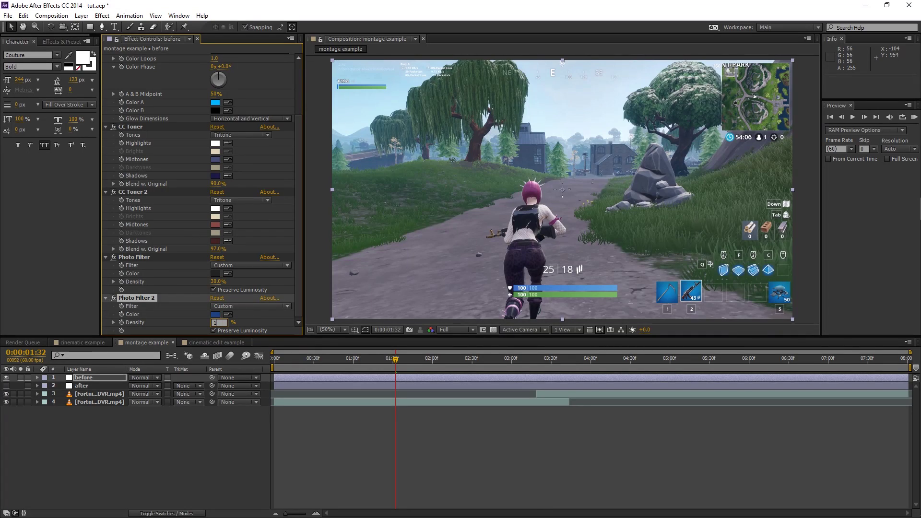
{"action": "type", "text": "0"}
{"action": "key", "text": "Return"}
Add the Hue/Saturation effect to the before layer and set its Master Saturation to 26.
{"action": "key", "text": "ctrl+space"}
{"action": "type", "text": "hue"}
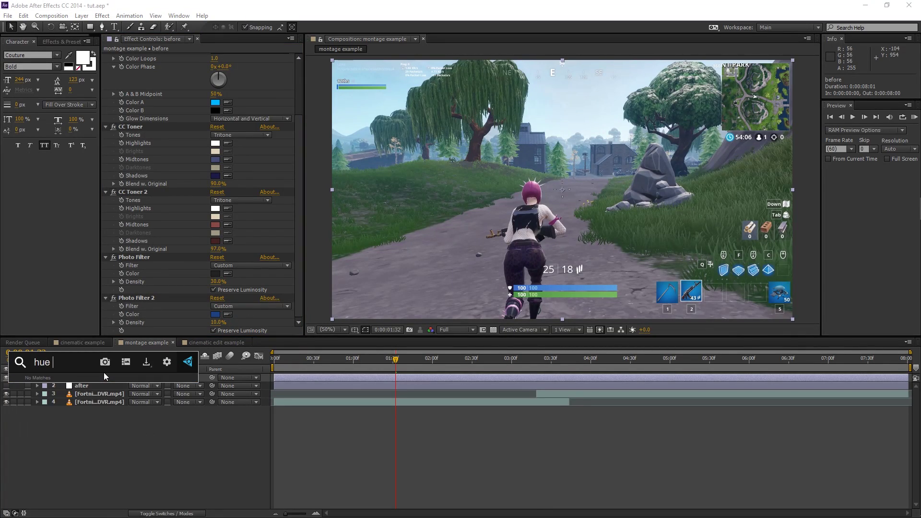
{"action": "key", "text": "Return"}
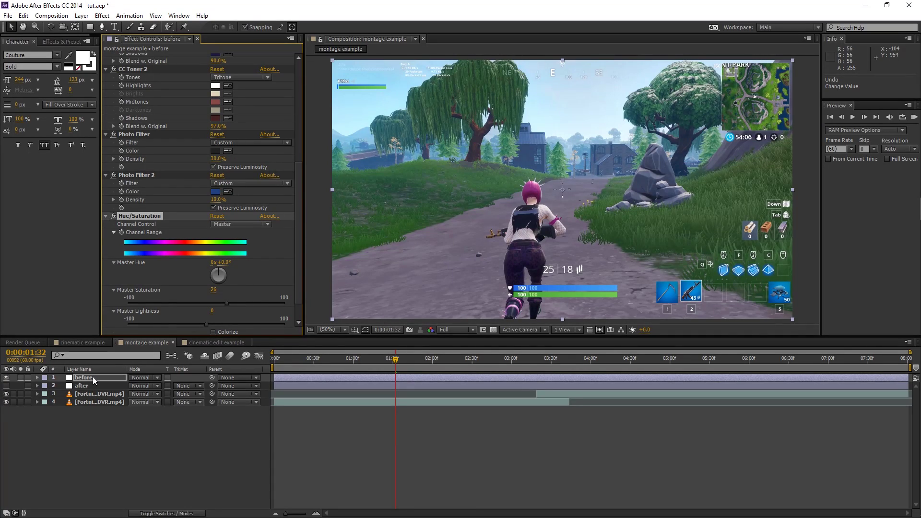
Add the Curves effect to the before layer and shape a gentle S-curve with darker shadows and brighter highlights.
{"action": "key", "text": "ctrl+space"}
{"action": "type", "text": "curv"}
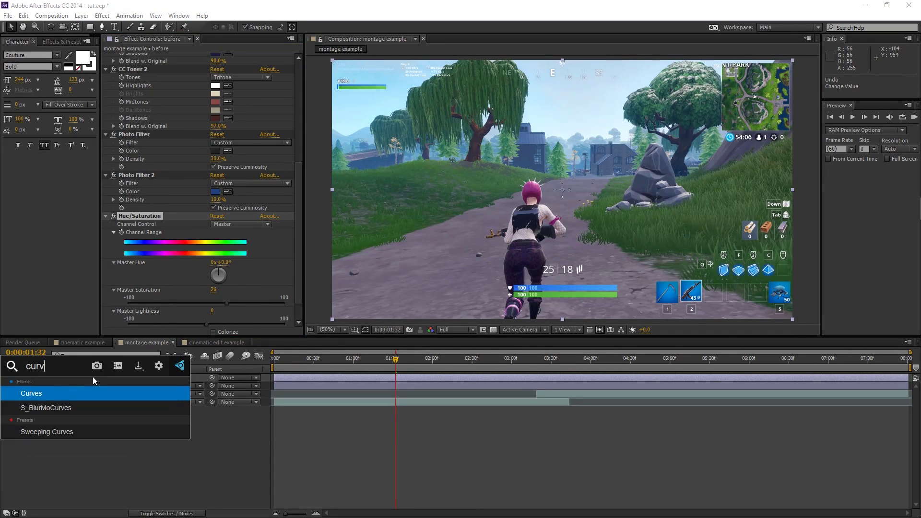
{"action": "key", "text": "Return"}
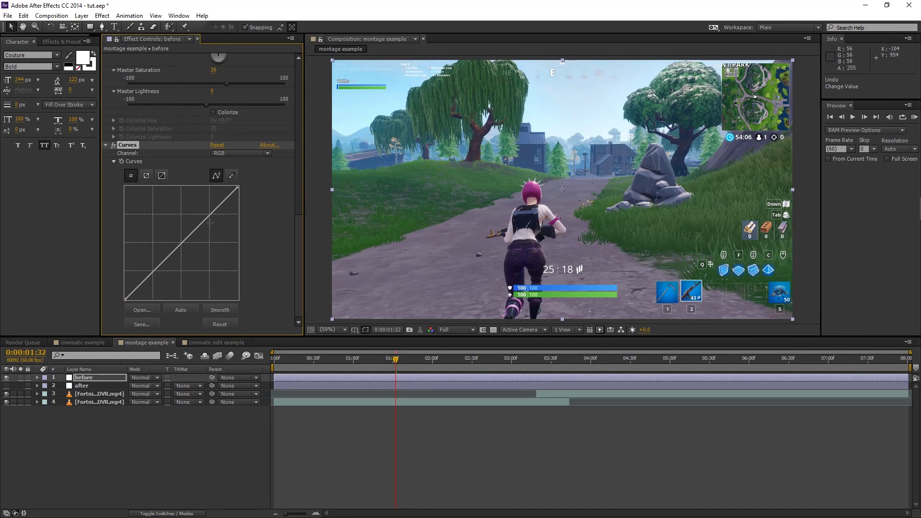
{"action": "left_click", "coordinate": [182, 241]}
{"action": "left_click", "coordinate": [140, 282]}
{"action": "left_click", "coordinate": [223, 197]}
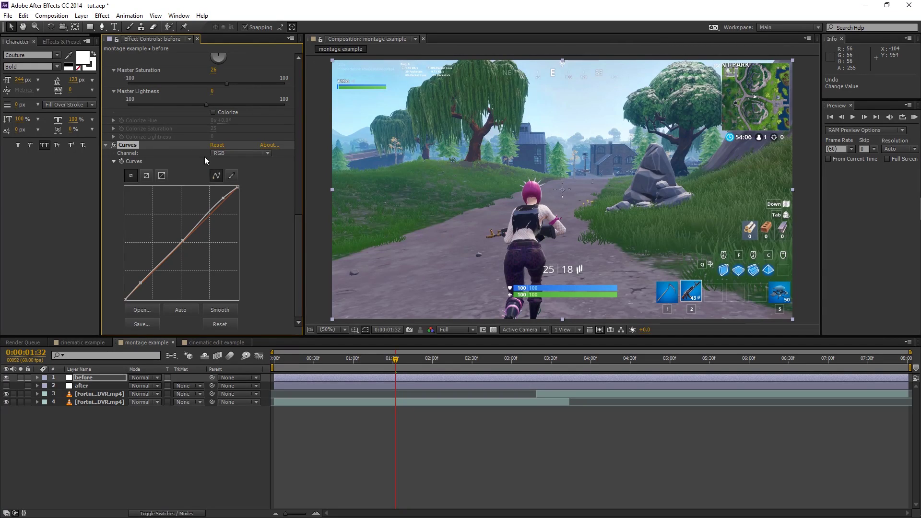
{"action": "left_click", "coordinate": [140, 283]}
{"action": "left_click_drag", "start_coordinate": [143, 282], "coordinate": [145, 283]}
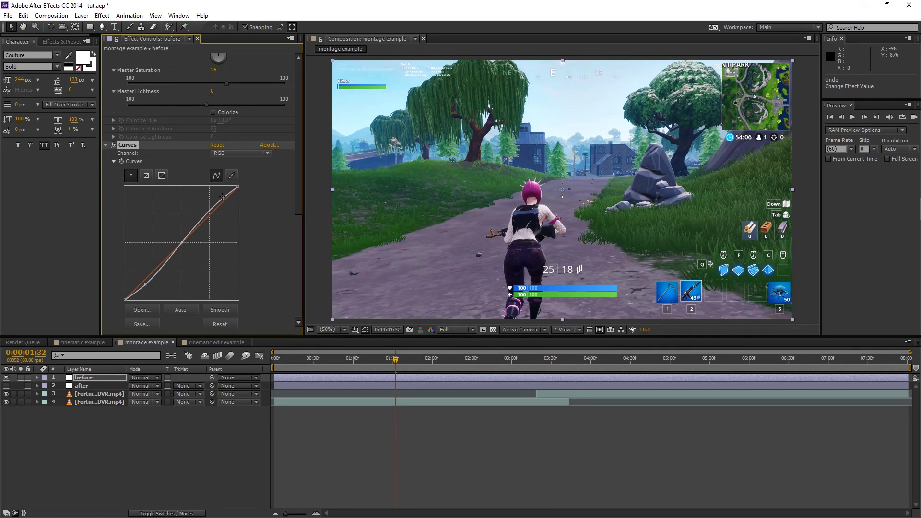
{"action": "left_click_drag", "start_coordinate": [222, 197], "coordinate": [222, 197]}
Toggle the Curves effect off and on repeatedly to compare the image with and without it.
{"action": "left_click", "coordinate": [113, 147]}
{"action": "left_click", "coordinate": [113, 147]}
{"action": "left_click", "coordinate": [114, 147]}
{"action": "left_click", "coordinate": [113, 147]}
{"action": "left_click", "coordinate": [113, 147]}
{"action": "left_click", "coordinate": [113, 146]}
{"action": "left_click", "coordinate": [114, 147]}
{"action": "left_click", "coordinate": [113, 147]}
{"action": "left_click", "coordinate": [113, 147]}
{"action": "left_click", "coordinate": [113, 147]}
Add the Brightness & Contrast effect to the before layer.
{"action": "left_click", "coordinate": [94, 379]}
{"action": "key", "text": "ctrl+space"}
{"action": "type", "text": "bright"}
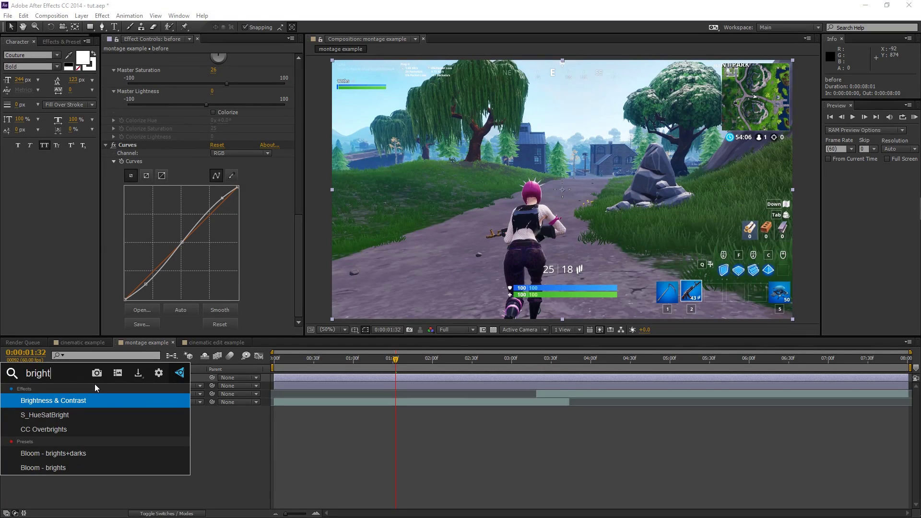
{"action": "key", "text": "Return"}
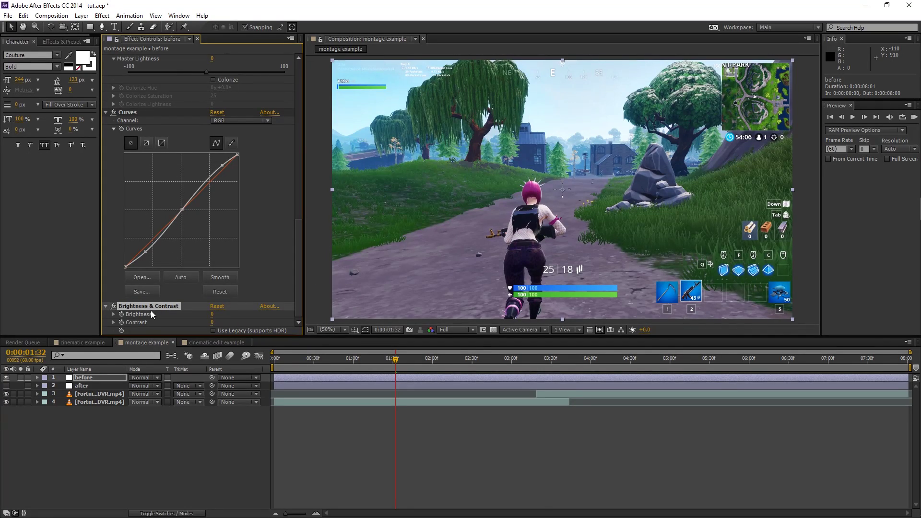
Set Brightness to 2 and Contrast to 20, and toggle Brightness & Contrast off and on to compare.
{"action": "left_click", "coordinate": [213, 314]}
{"action": "type", "text": "2"}
{"action": "key", "text": "Return"}
{"action": "left_click", "coordinate": [212, 322]}
{"action": "type", "text": "20"}
{"action": "key", "text": "Return"}
{"action": "left_click", "coordinate": [113, 306]}
{"action": "left_click", "coordinate": [114, 306]}
Add the Sharpen effect to the before layer and try a Sharpen Amount of 50.
{"action": "left_click", "coordinate": [130, 361]}
{"action": "key", "text": "ctrl+space"}
{"action": "type", "text": "s"}
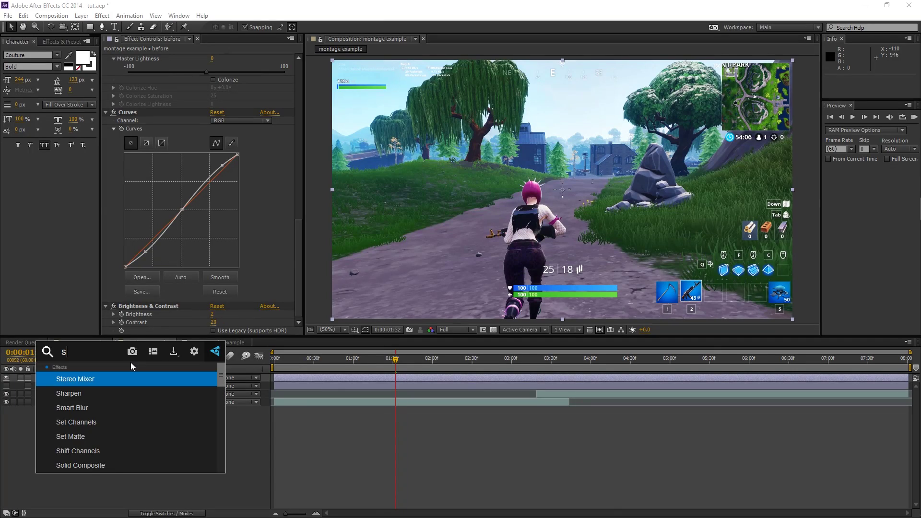
{"action": "type", "text": "harp"}
{"action": "key", "text": "Return"}
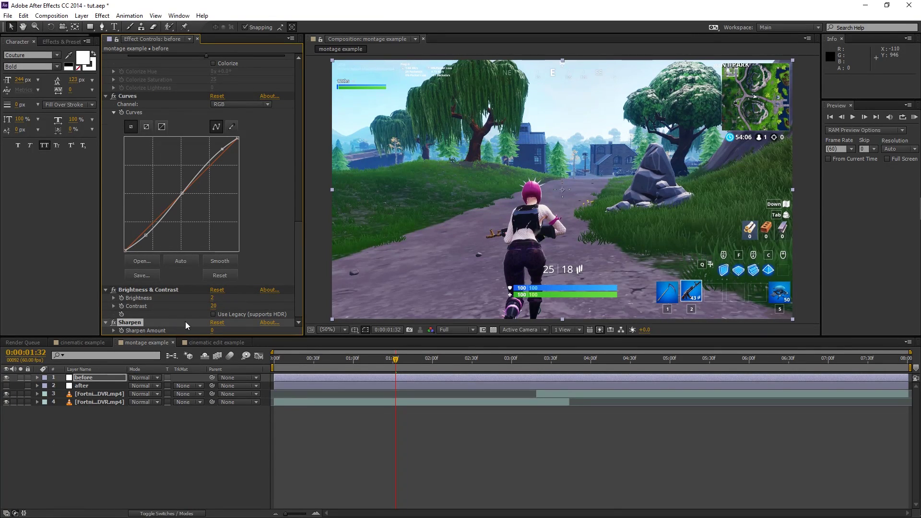
{"action": "left_click", "coordinate": [212, 330]}
{"action": "type", "text": "1"}
{"action": "left_click_drag", "start_coordinate": [211, 330], "coordinate": [230, 330]}
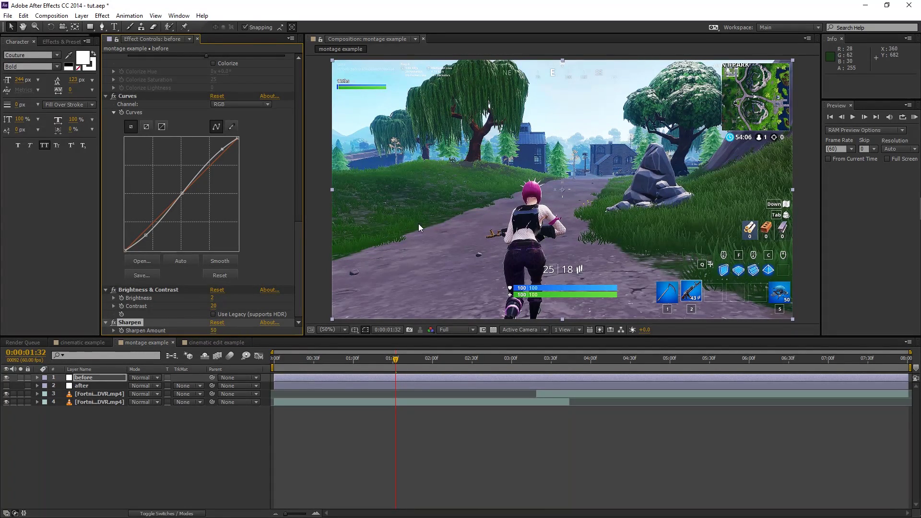
Check the sharpened detail on the character and set the Sharpen Amount to 10.
{"action": "key", "text": "period"}
{"action": "key", "text": "period"}
{"action": "key", "text": "period"}
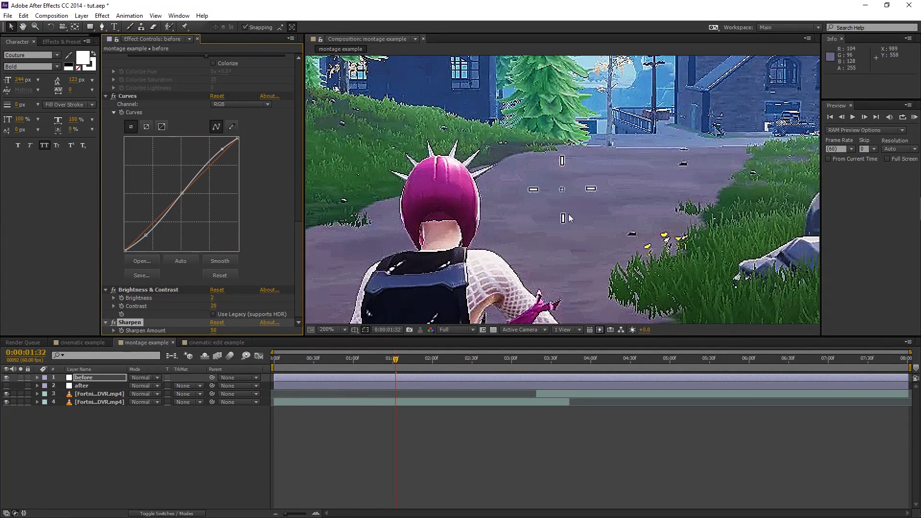
{"action": "key", "text": "comma"}
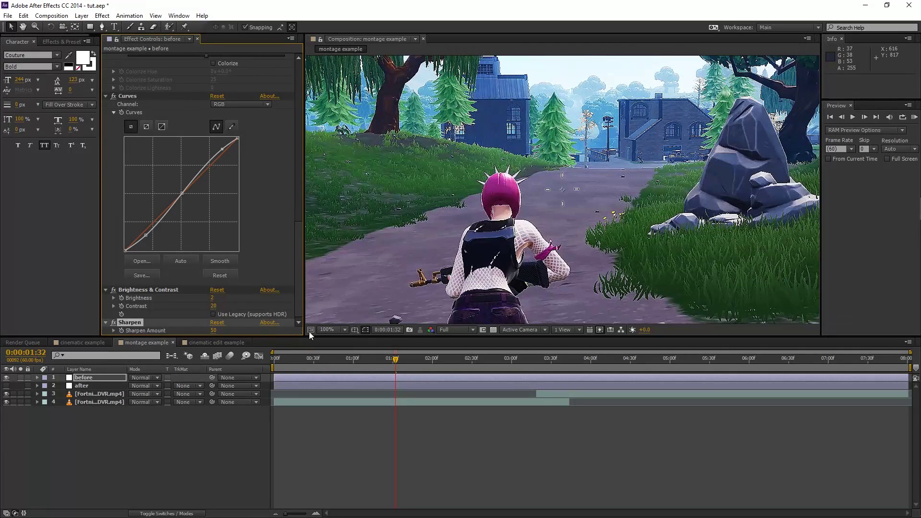
{"action": "left_click", "coordinate": [331, 330]}
{"action": "left_click", "coordinate": [336, 425]}
{"action": "left_click", "coordinate": [215, 330]}
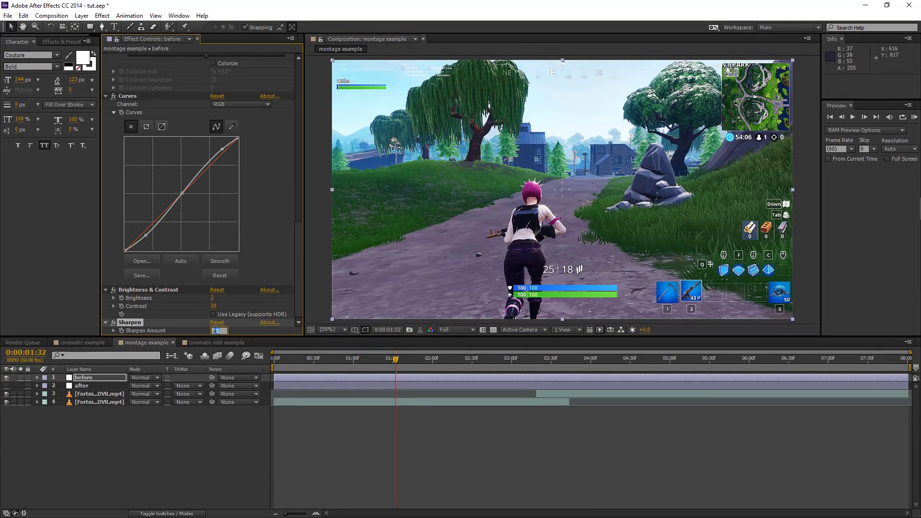
Toggle the visibility of the before and after layers to compare the two color corrections.
{"action": "scroll", "coordinate": [211, 317], "scroll_direction": "up", "scroll_amount": 10}
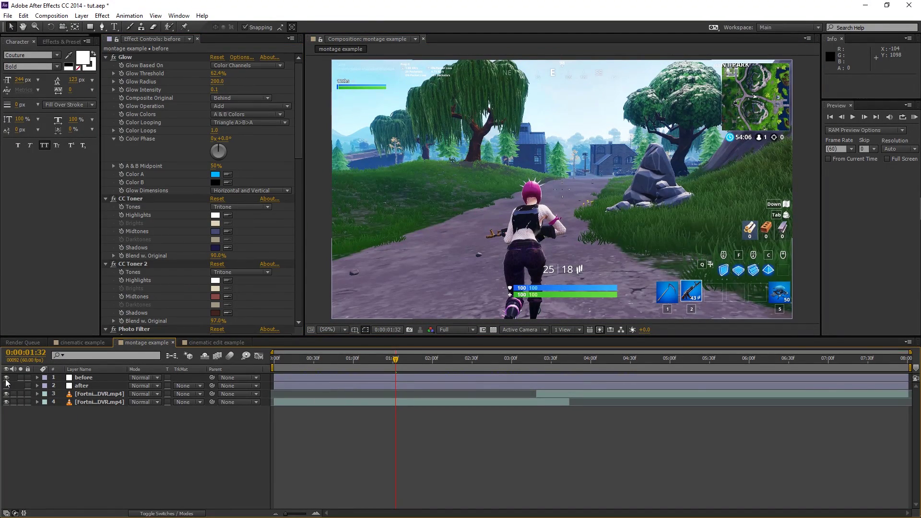
{"action": "left_click", "coordinate": [6, 378]}
{"action": "left_click", "coordinate": [6, 386]}
{"action": "left_click", "coordinate": [7, 385]}
{"action": "left_click", "coordinate": [7, 386]}
{"action": "left_click", "coordinate": [6, 387]}
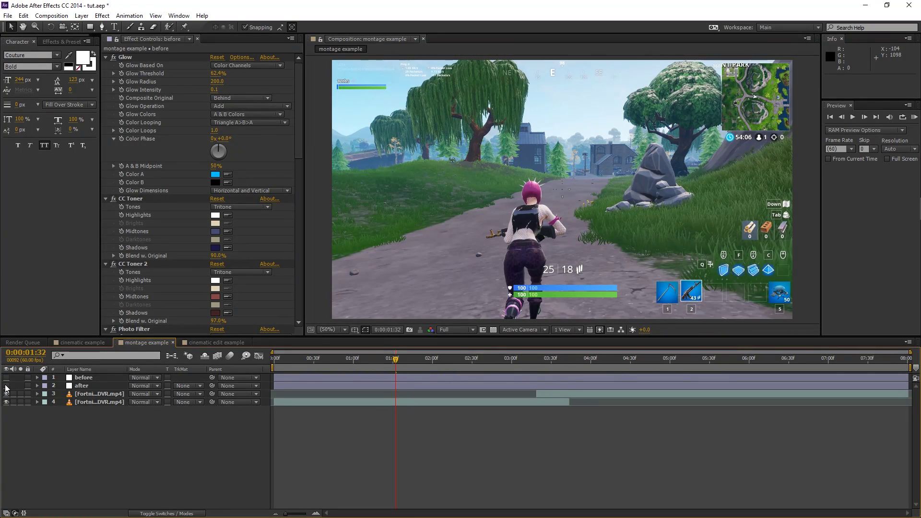
{"action": "left_click", "coordinate": [6, 377]}
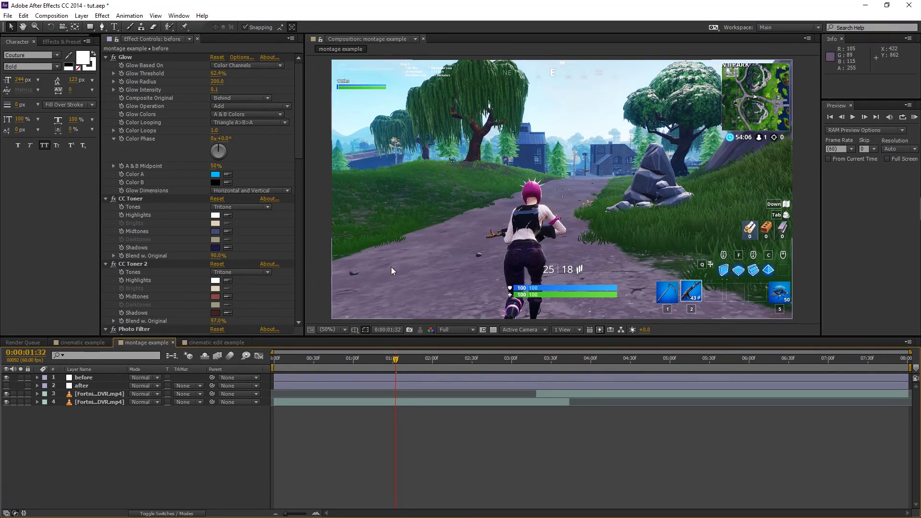
Set the Contrast to 15 and nudge the lower point of the Curves effect to soften the shadows.
{"action": "left_click_drag", "start_coordinate": [300, 153], "coordinate": [312, 320]}
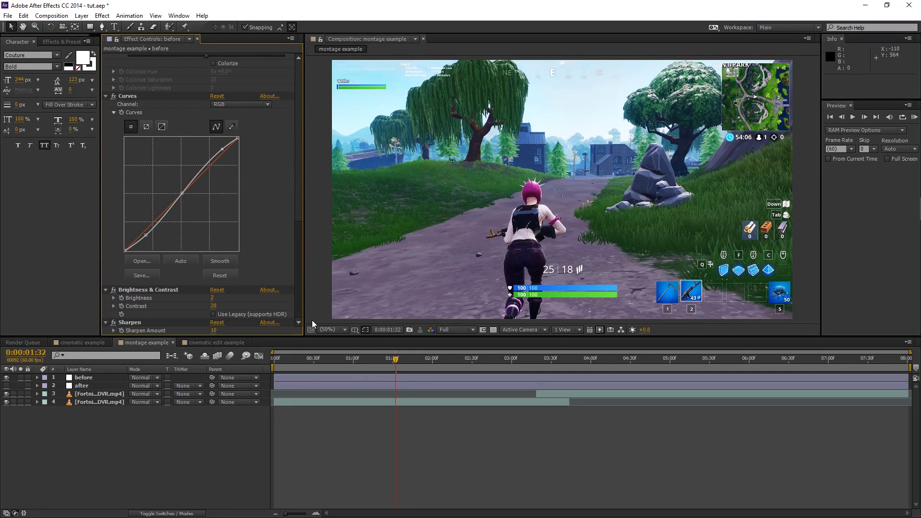
{"action": "left_click", "coordinate": [214, 307]}
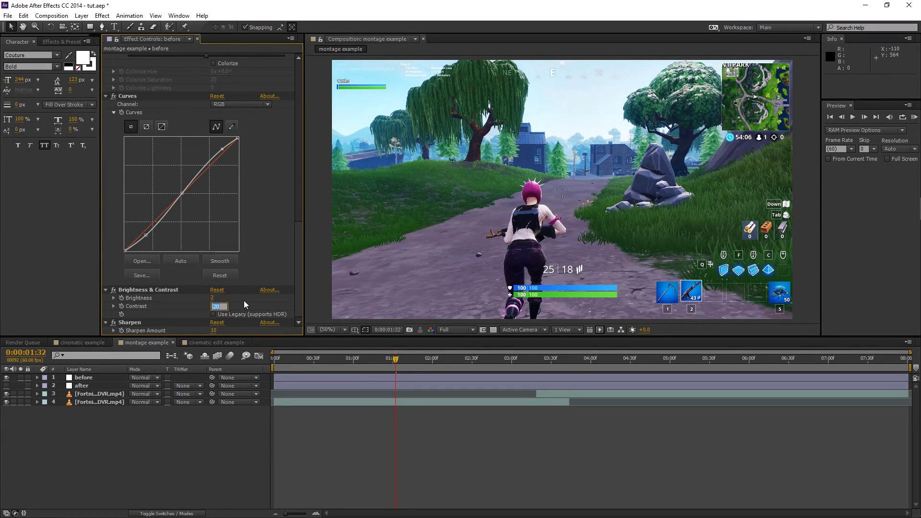
{"action": "type", "text": "15"}
{"action": "left_click", "coordinate": [247, 302]}
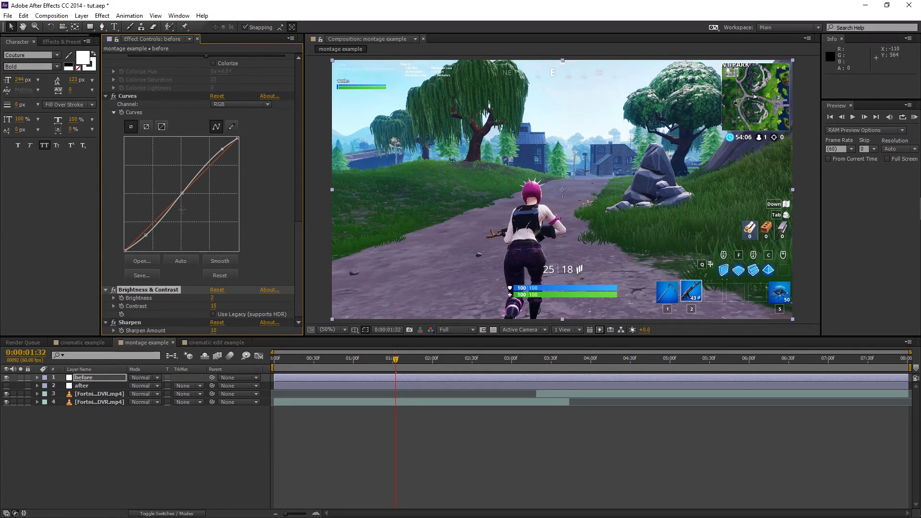
{"action": "left_click_drag", "start_coordinate": [146, 234], "coordinate": [148, 235]}
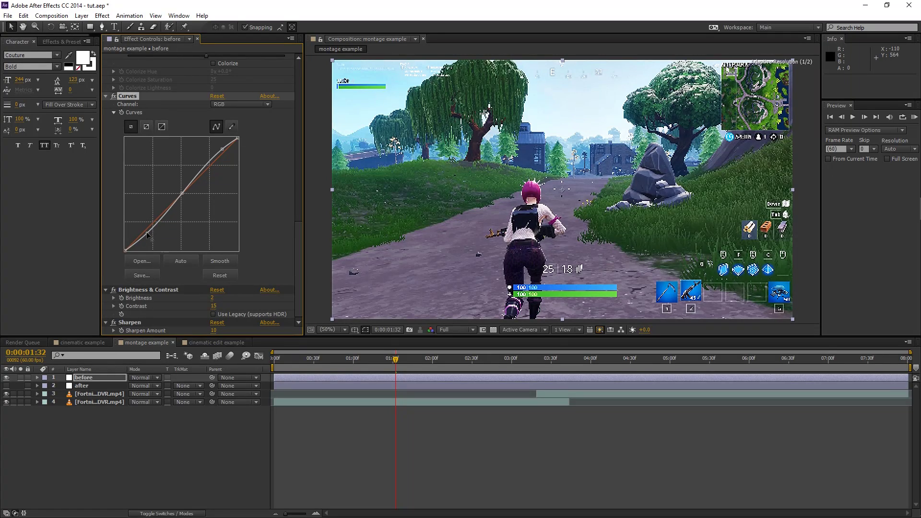
Switch the visible adjustment layer from before to after to compare the finished montage looks.
{"action": "left_click", "coordinate": [7, 387]}
{"action": "left_click", "coordinate": [6, 385]}
{"action": "left_click", "coordinate": [6, 386]}
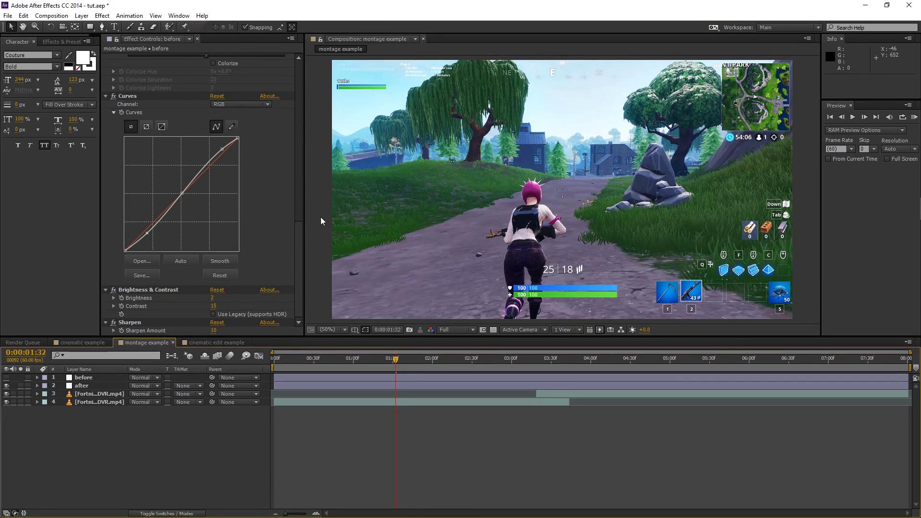
Open the cinematic edit example composition.
{"action": "left_click_drag", "start_coordinate": [301, 232], "coordinate": [301, 64]}
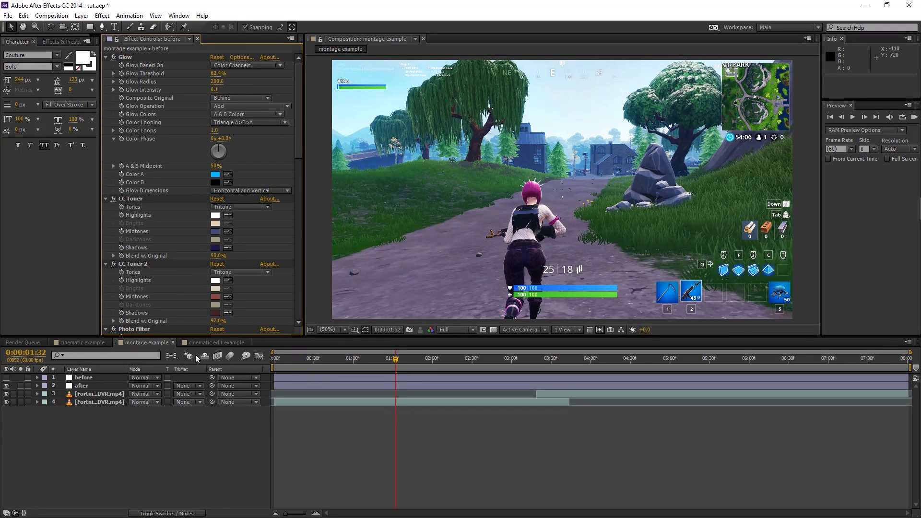
{"action": "left_click", "coordinate": [211, 343]}
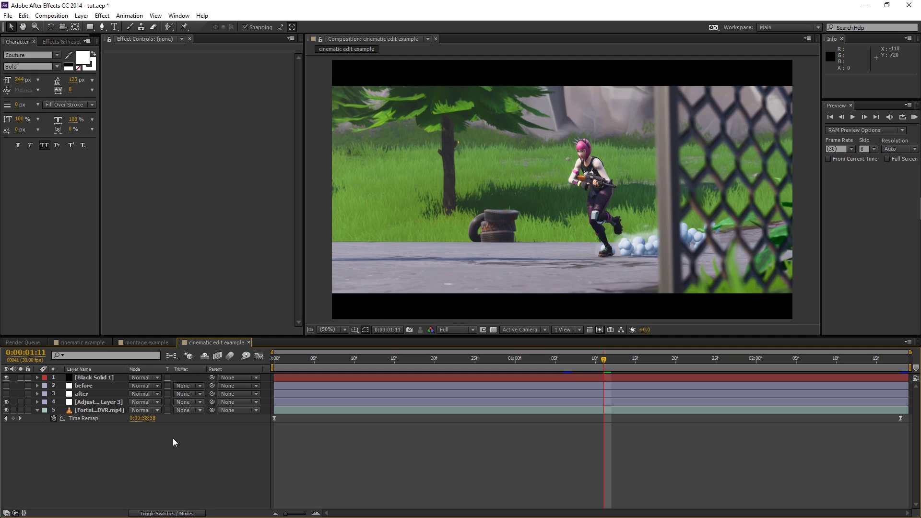
Check the after layer's effects in the montage example composition, and select the before layer in the cinematic edit example.
{"action": "left_click", "coordinate": [149, 343]}
{"action": "left_click", "coordinate": [92, 386]}
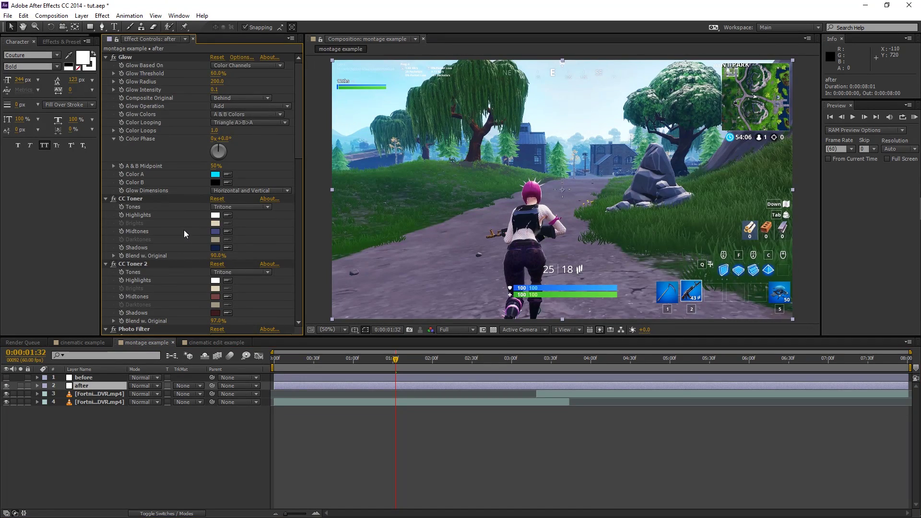
{"action": "left_click", "coordinate": [216, 343]}
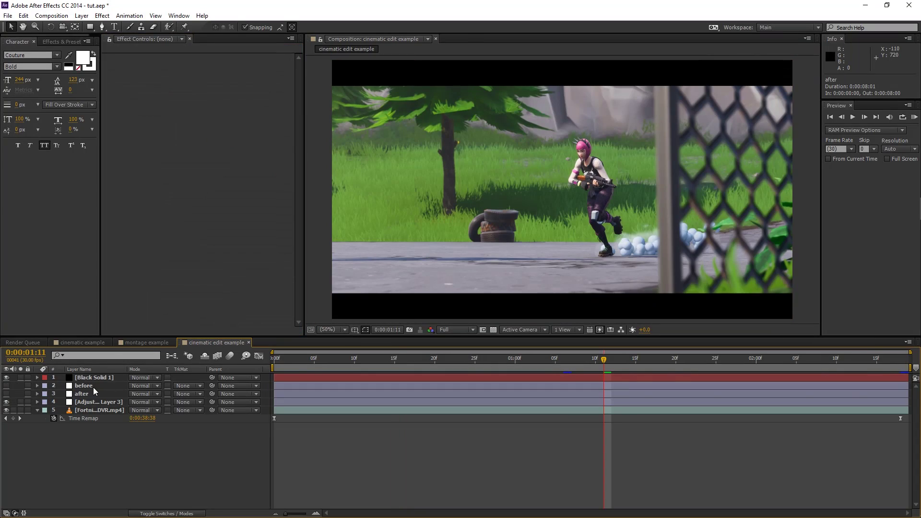
{"action": "left_click", "coordinate": [90, 386]}
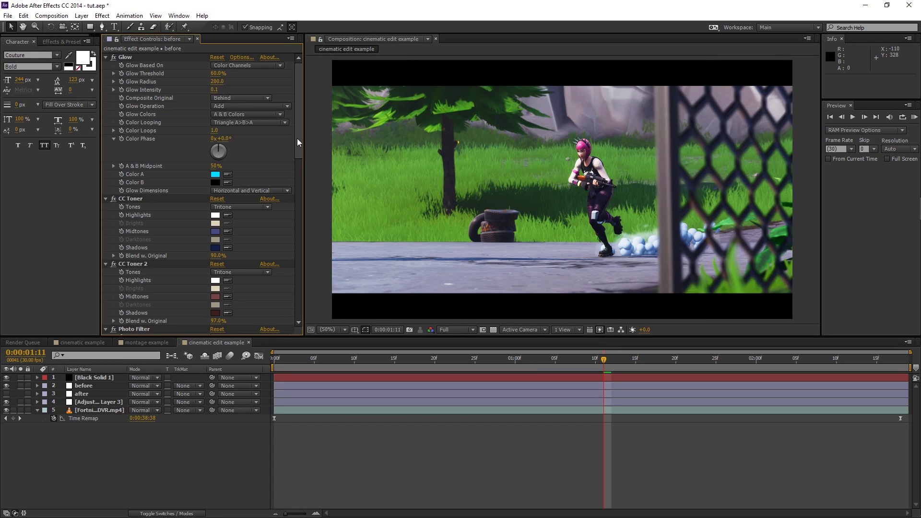
Nudge the lower point of the before layer's Curves effect and adjust the Brightness in its Brightness & Contrast effect.
{"action": "left_click_drag", "start_coordinate": [299, 110], "coordinate": [311, 337]}
{"action": "left_click_drag", "start_coordinate": [150, 230], "coordinate": [149, 230]}
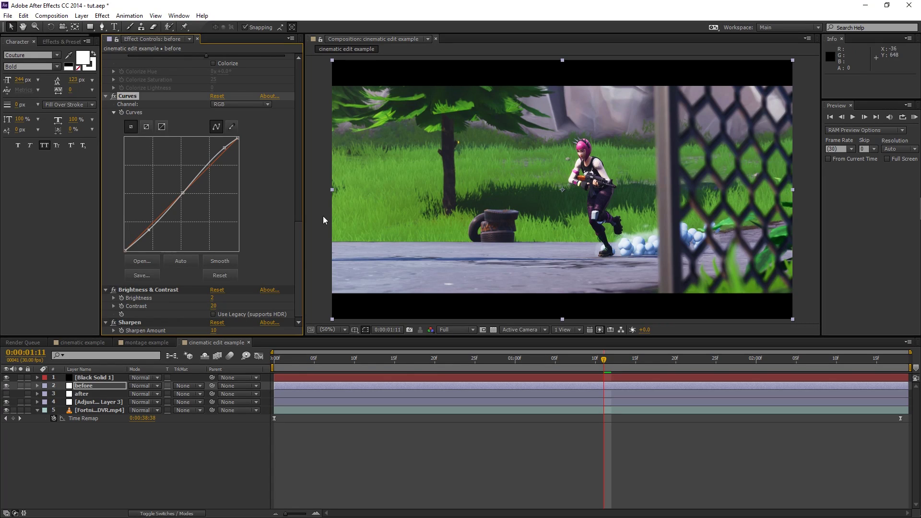
{"action": "left_click", "coordinate": [148, 297]}
{"action": "left_click_drag", "start_coordinate": [208, 299], "coordinate": [213, 298]}
{"action": "scroll", "coordinate": [214, 192], "scroll_direction": "up", "scroll_amount": 10}
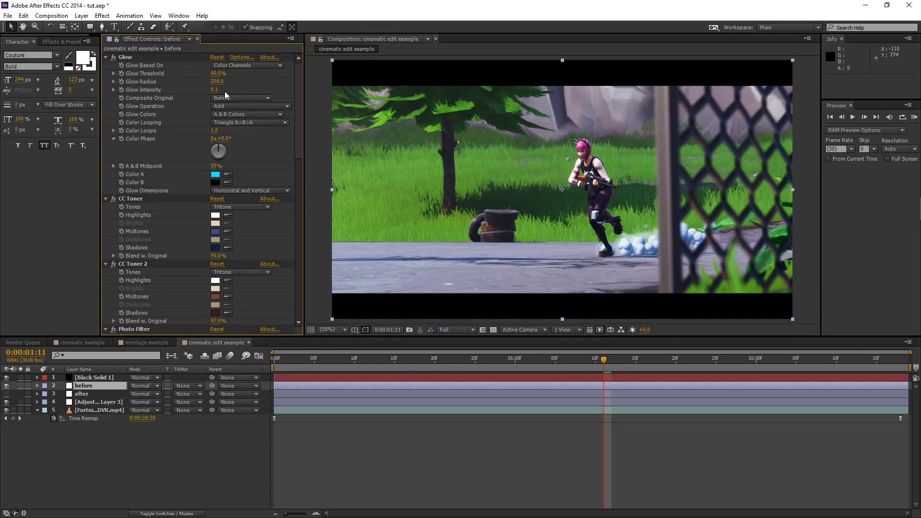
Try a Glow Intensity of 0.2 on the before layer and return it to 0.1.
{"action": "left_click", "coordinate": [216, 90]}
{"action": "left_click_drag", "start_coordinate": [217, 90], "coordinate": [222, 92]}
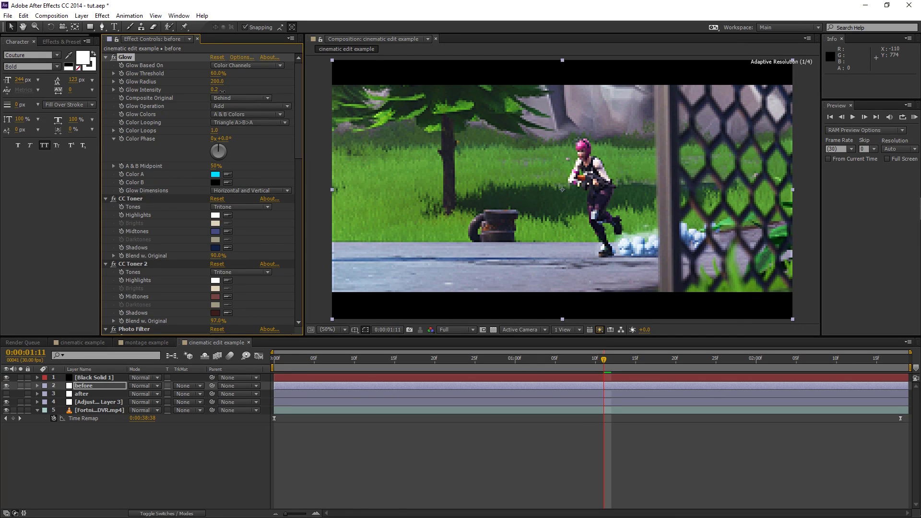
{"action": "left_click_drag", "start_coordinate": [219, 91], "coordinate": [211, 92]}
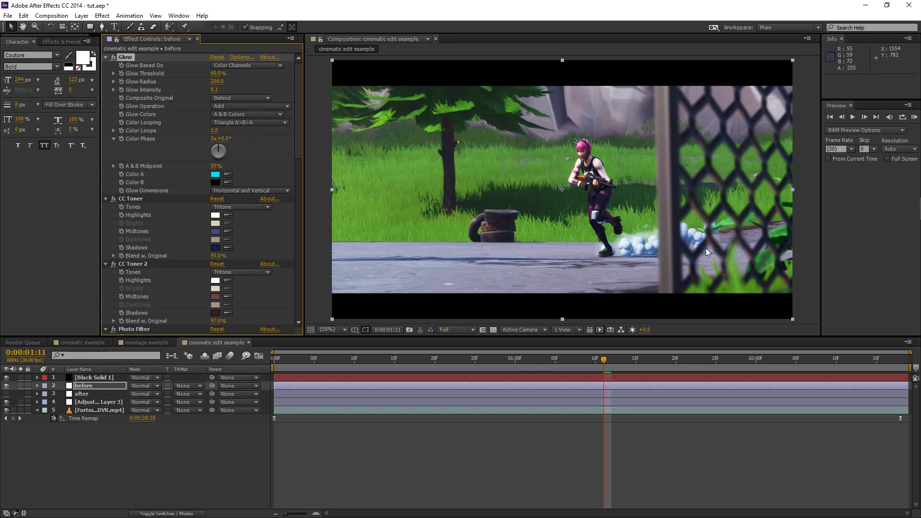
Set the Master Saturation of the before layer's Hue/Saturation effect to 25.
{"action": "scroll", "coordinate": [291, 84], "scroll_direction": "down", "scroll_amount": 5}
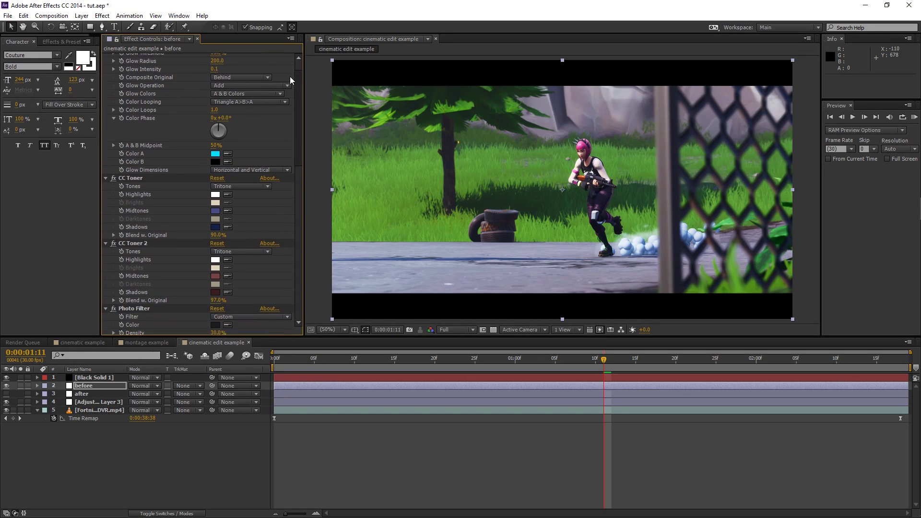
{"action": "scroll", "coordinate": [285, 111], "scroll_direction": "down", "scroll_amount": 2}
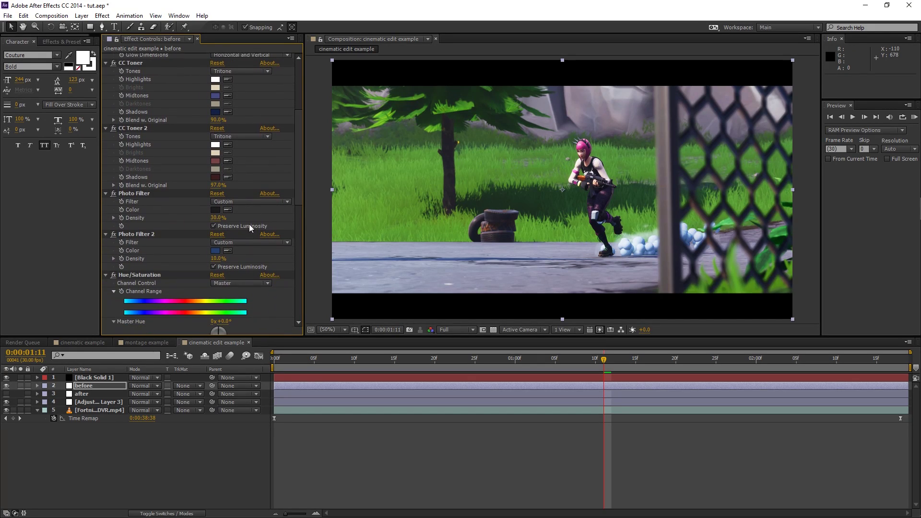
{"action": "left_click", "coordinate": [139, 234]}
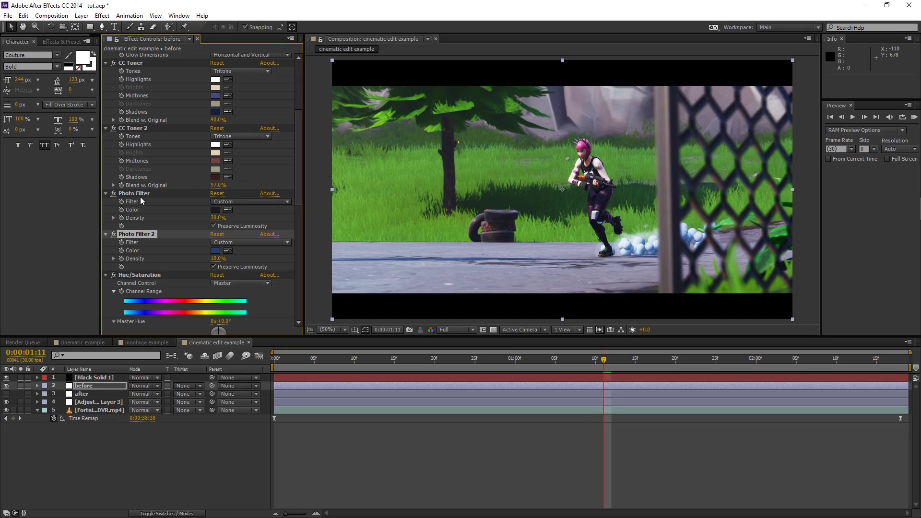
{"action": "left_click", "coordinate": [129, 201]}
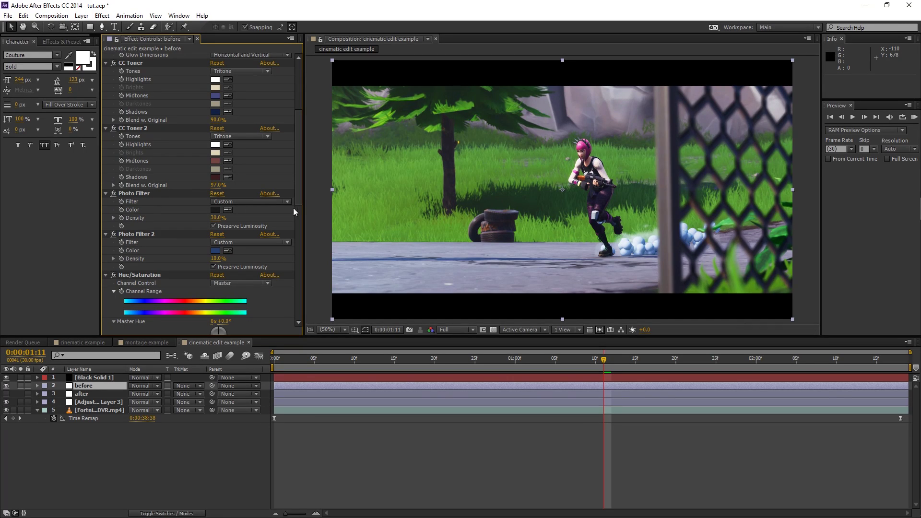
{"action": "left_click_drag", "start_coordinate": [296, 196], "coordinate": [296, 235]}
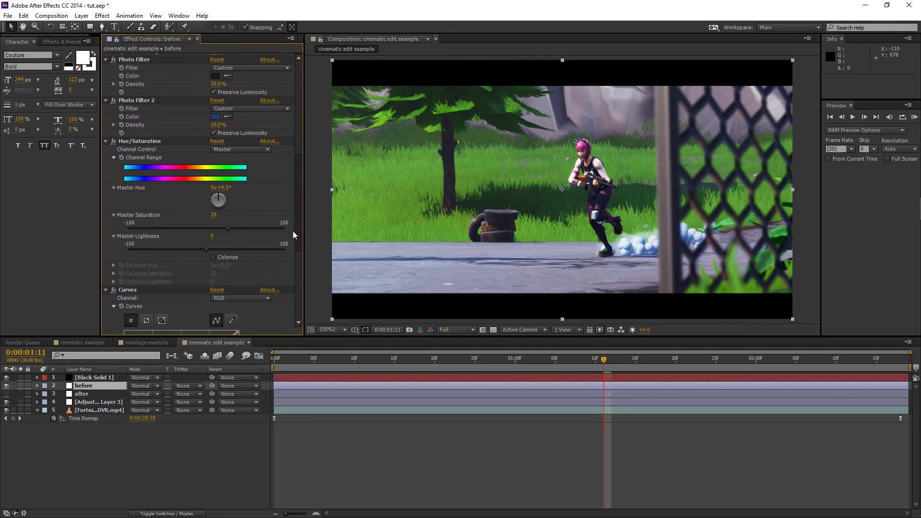
{"action": "left_click", "coordinate": [215, 215]}
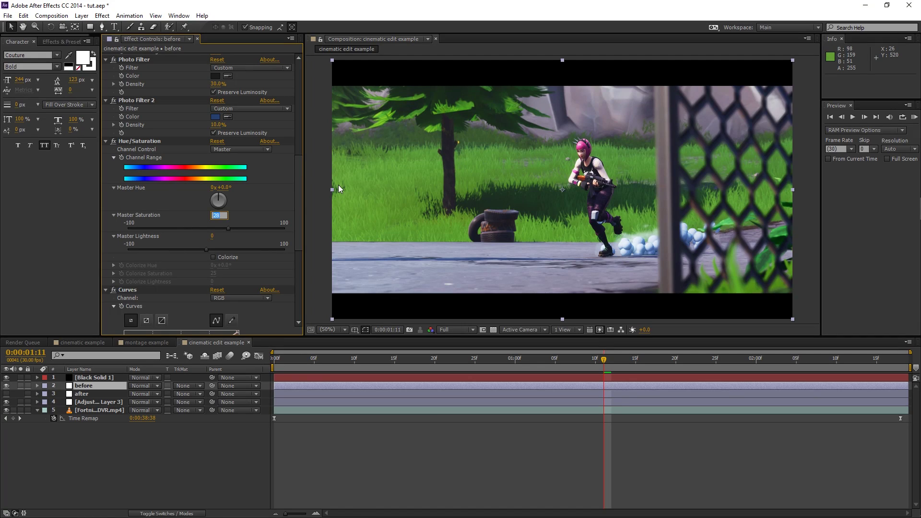
{"action": "type", "text": "25"}
{"action": "key", "text": "Return"}
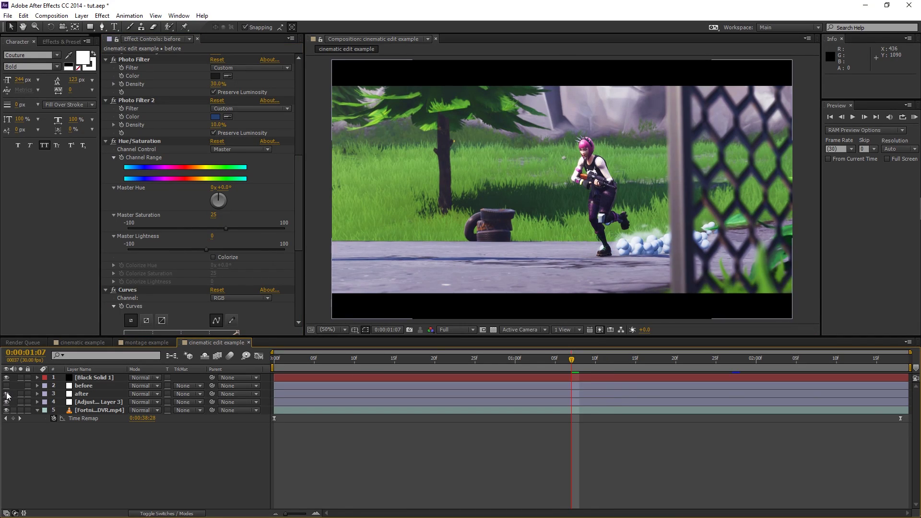
Toggle the after layer's visibility to compare the cinematic edit with and without its color correction.
{"action": "left_click", "coordinate": [7, 394]}
{"action": "left_click", "coordinate": [7, 394]}
{"action": "left_click", "coordinate": [7, 395]}
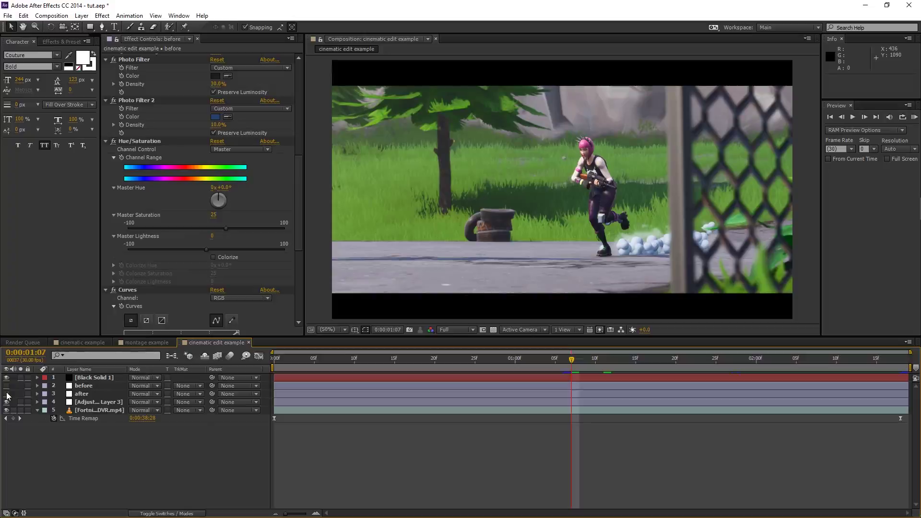